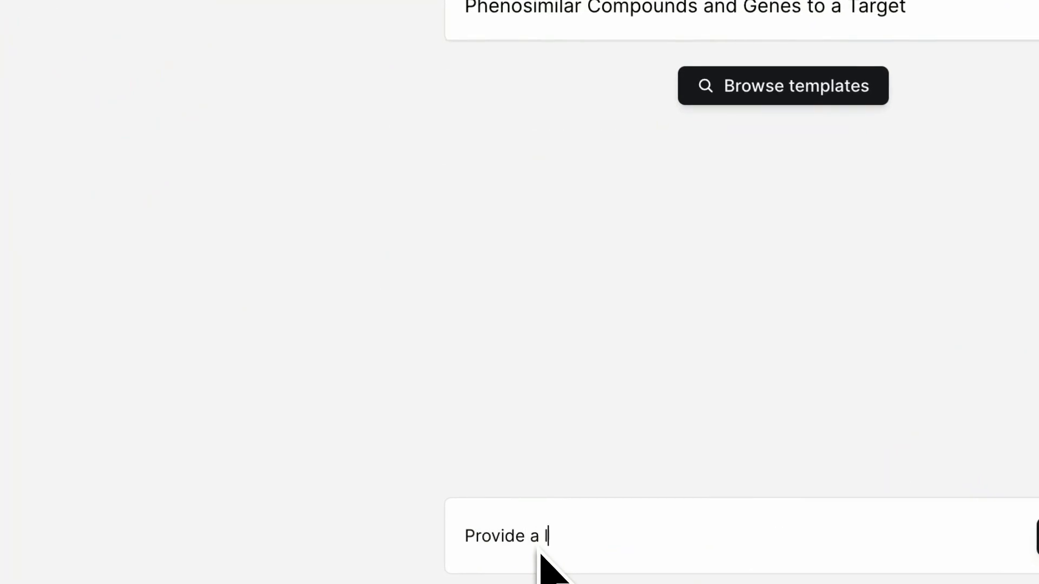
# Submit the prompt "Provide a list of targets involved in non small cell lung cancer".
pyautogui.write('st of targets i')
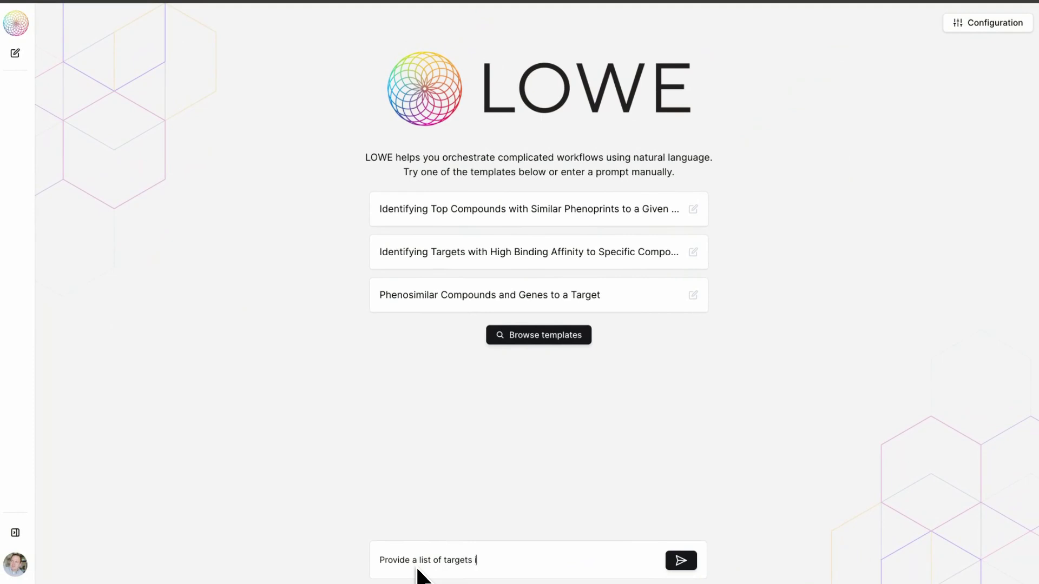
pyautogui.write('nvolved in non small cell lung caner')
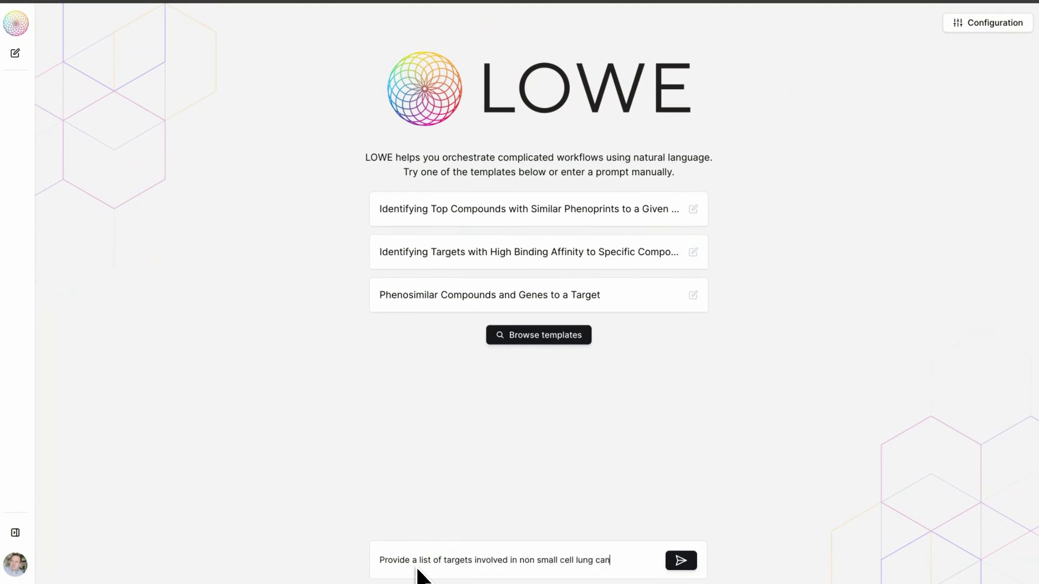
pyautogui.press('BackSpace')
pyautogui.press('BackSpace')
pyautogui.write('cer')
pyautogui.press('Return')
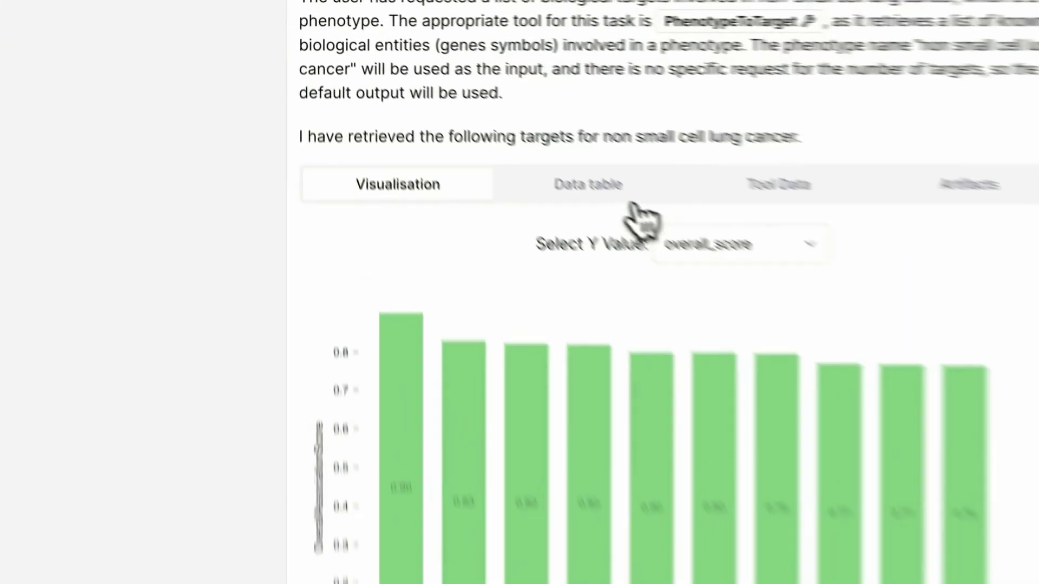
# View the retrieved lung cancer targets as a data table.
pyautogui.click(492, 151)
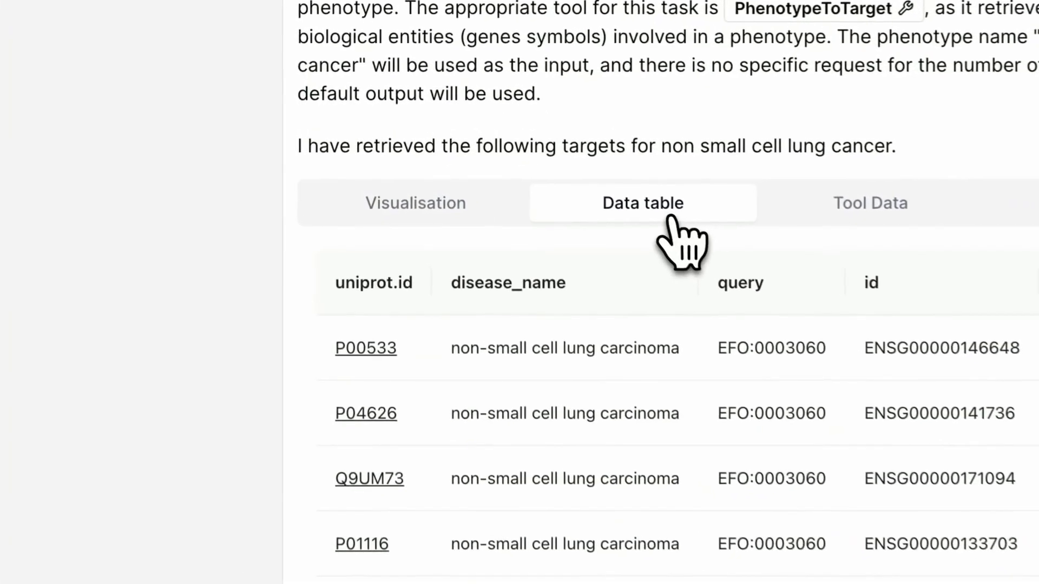
pyautogui.click(370, 358)
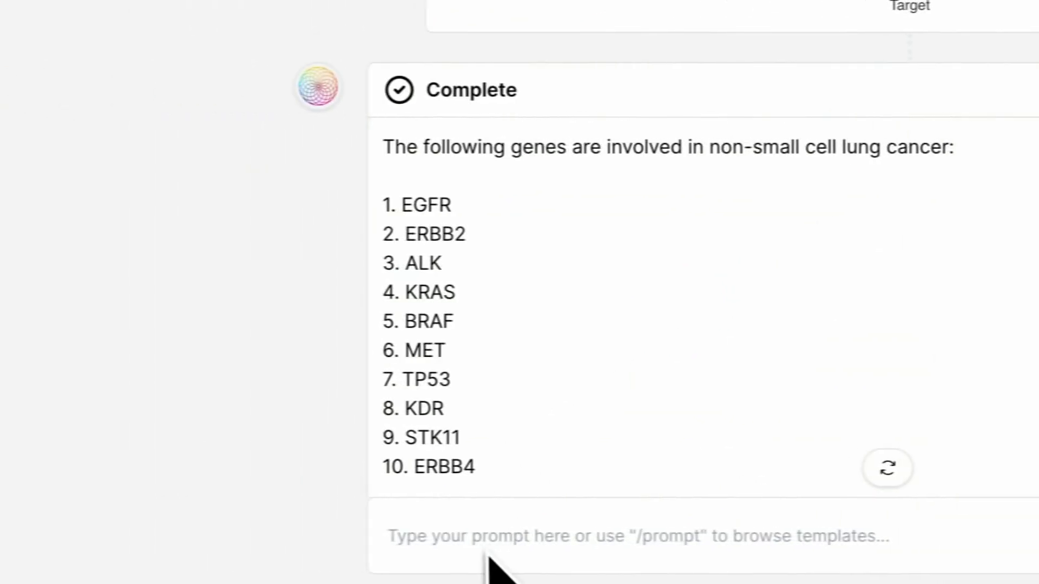
# Submit the prompt "Use Recursion's HUVEC map to find up to 5 targets that have similar phenoprints to the previous list of targets".
pyautogui.click(501, 539)
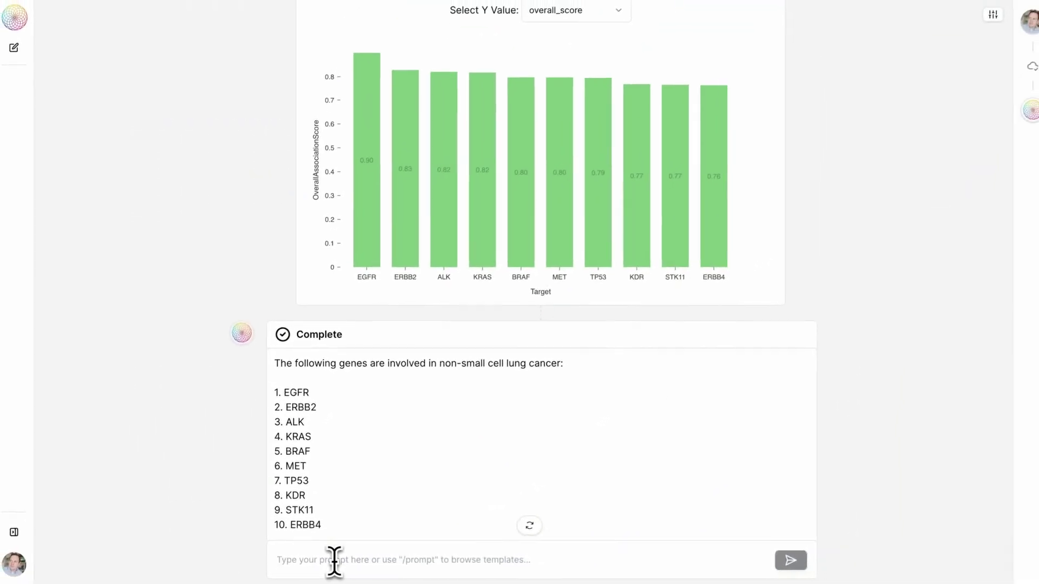
pyautogui.write("Use Recursion's HUVEC map to find up to 5 targets that have similar phenoprints to the previ")
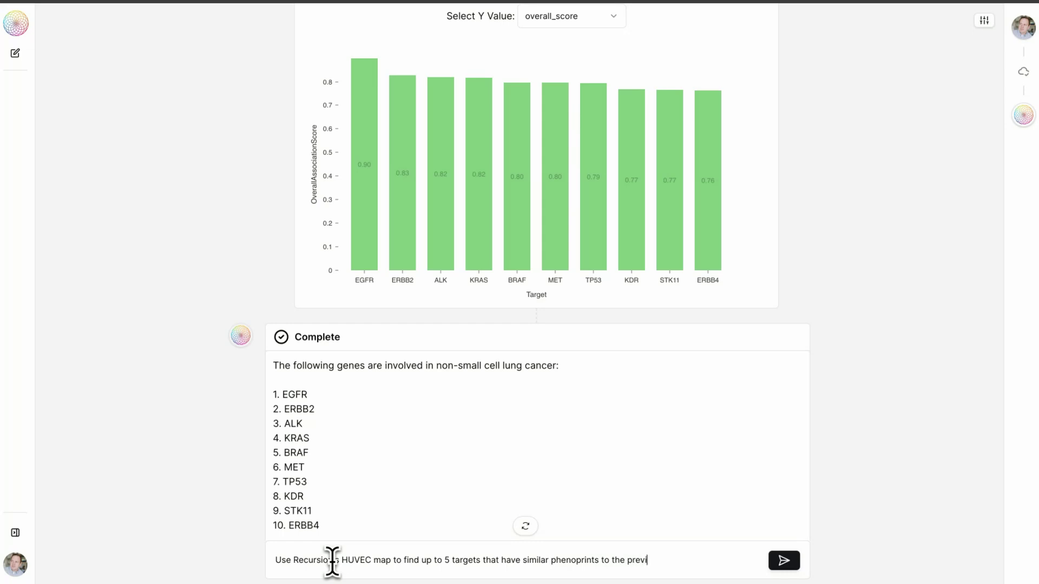
pyautogui.write('ous list of targets')
pyautogui.press('Return')
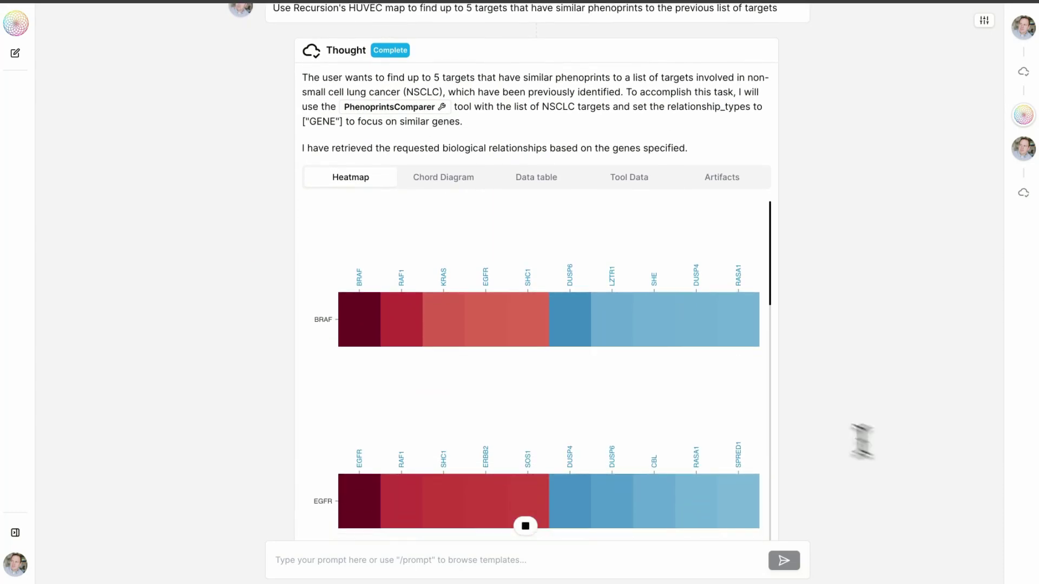
# Examine the phenoprint heatmap, the chord diagram with its RAF1 node, and the final list of similar targets.
pyautogui.scroll(-3, 468, 379)
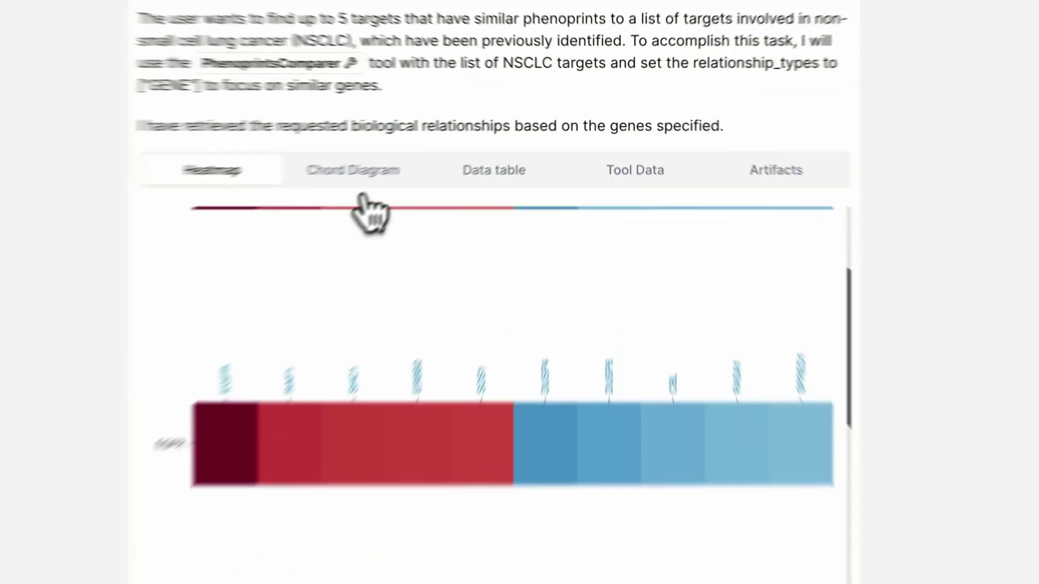
pyautogui.click(443, 177)
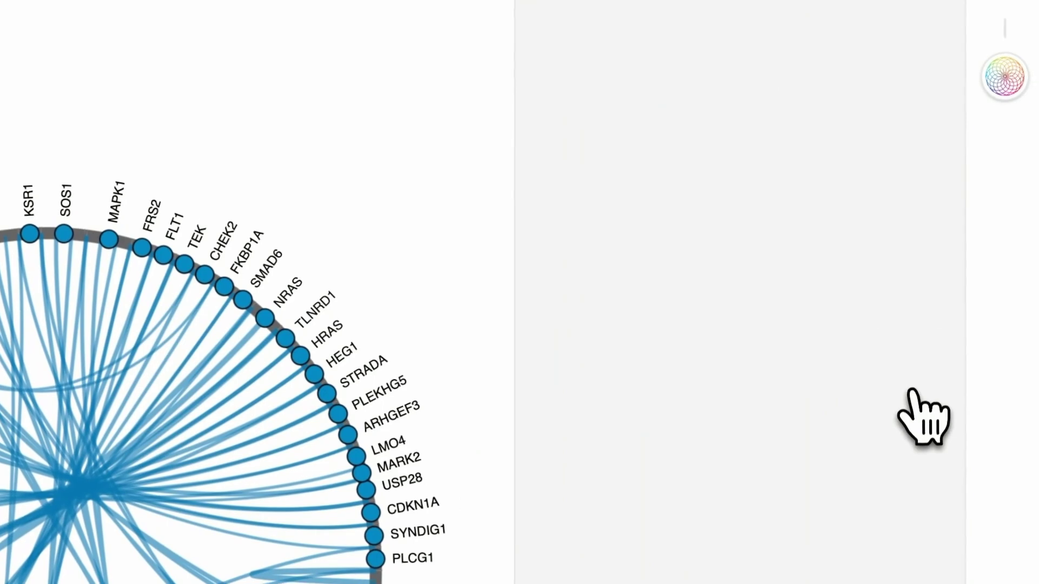
pyautogui.scroll(-5, 935, 398)
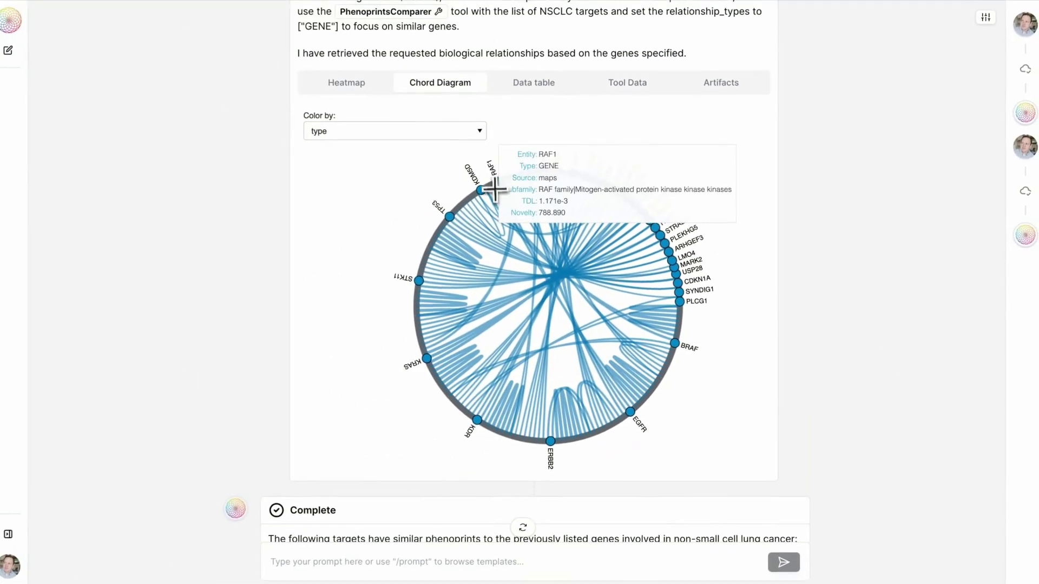
pyautogui.click(493, 189)
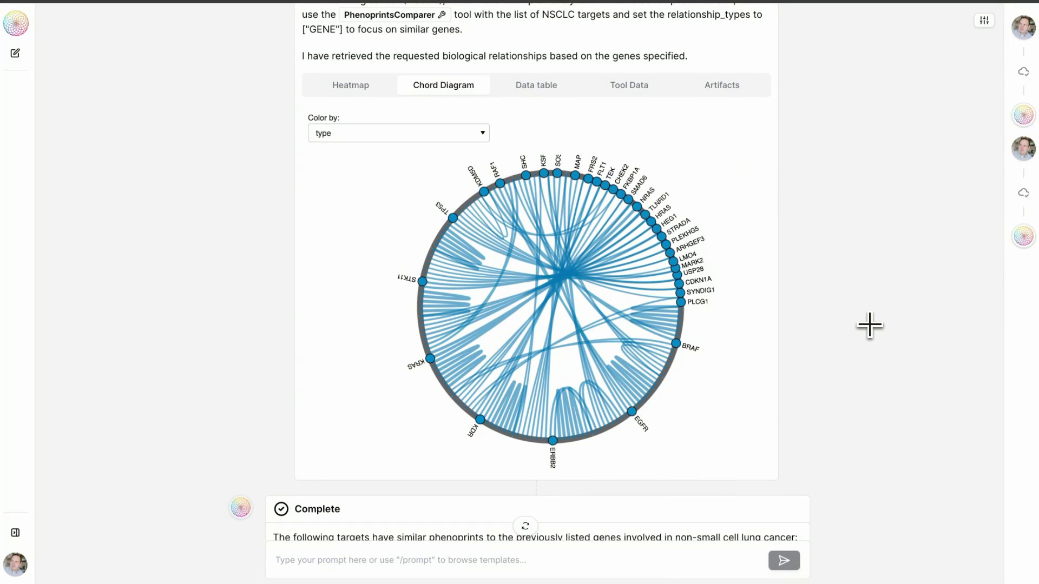
pyautogui.scroll(-3, 869, 325)
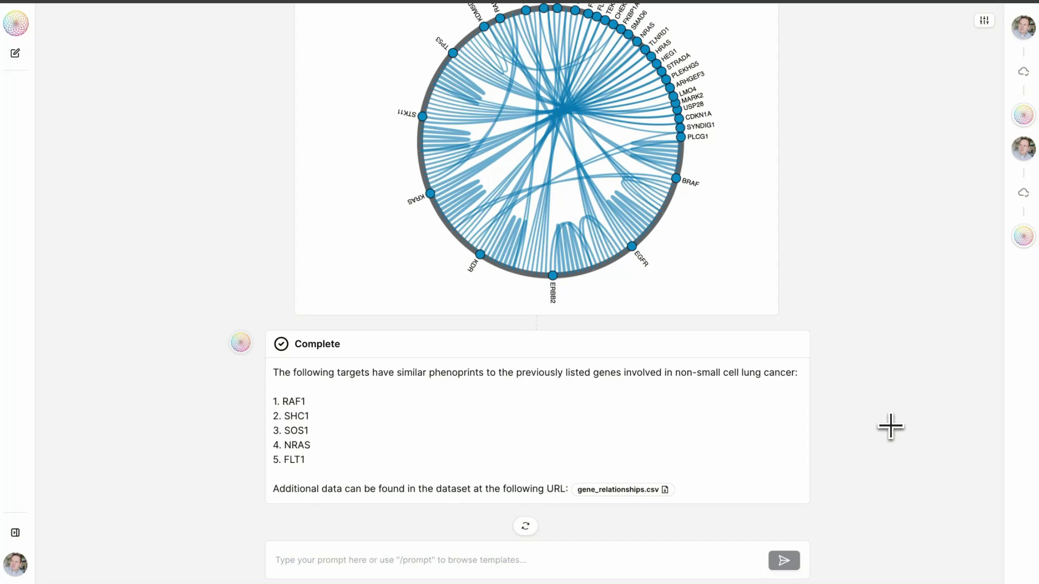
pyautogui.scroll(2, 880, 314)
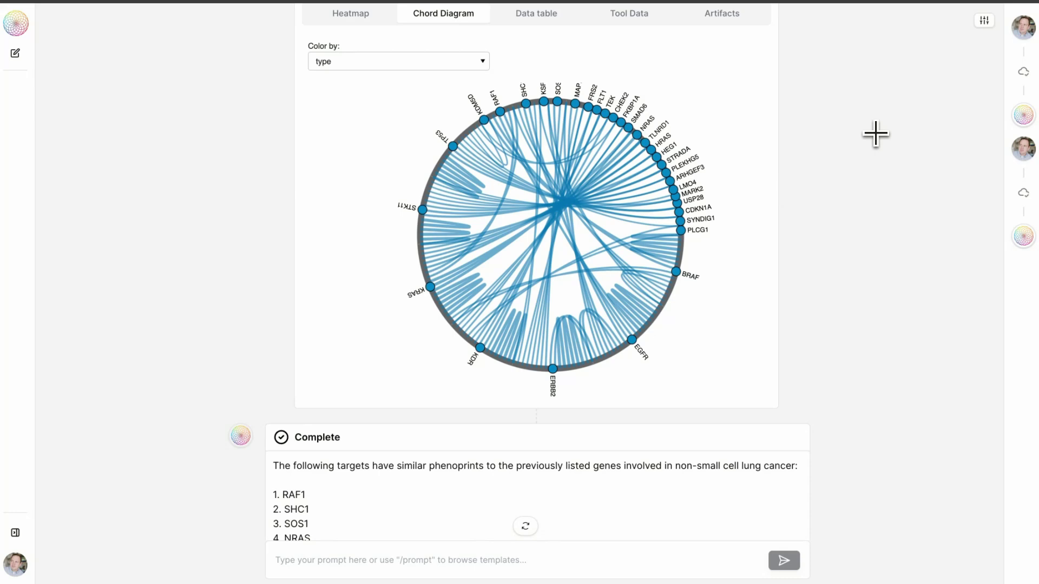
pyautogui.scroll(-2, 875, 134)
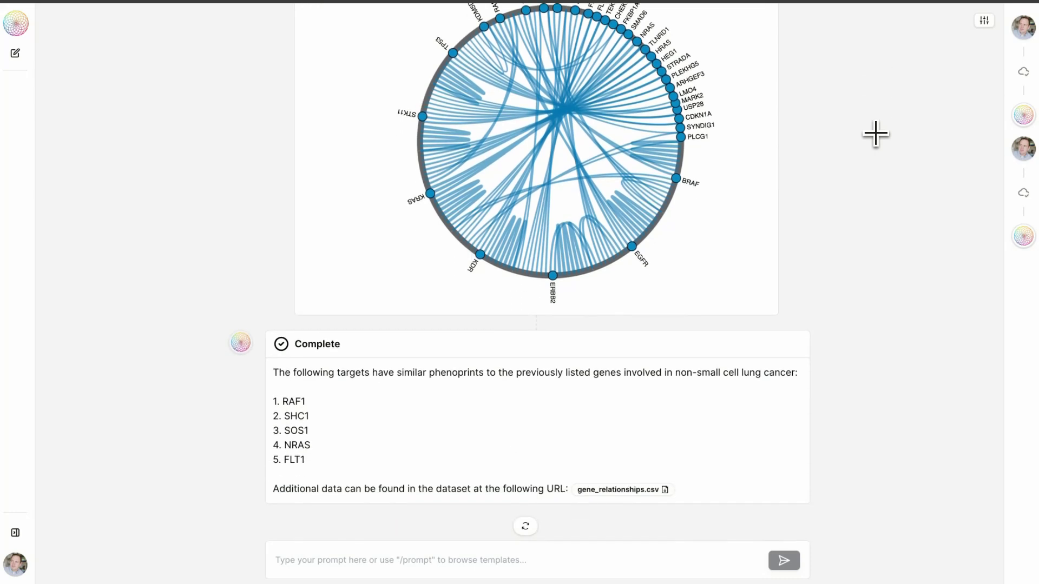
# Submit a prompt to find RAF1's top 100 active compounds with MatchMaker, compute their ADMET properties and keep the top 50 with the highest solubility.
pyautogui.click(400, 563)
pyautogui.write('Use ')
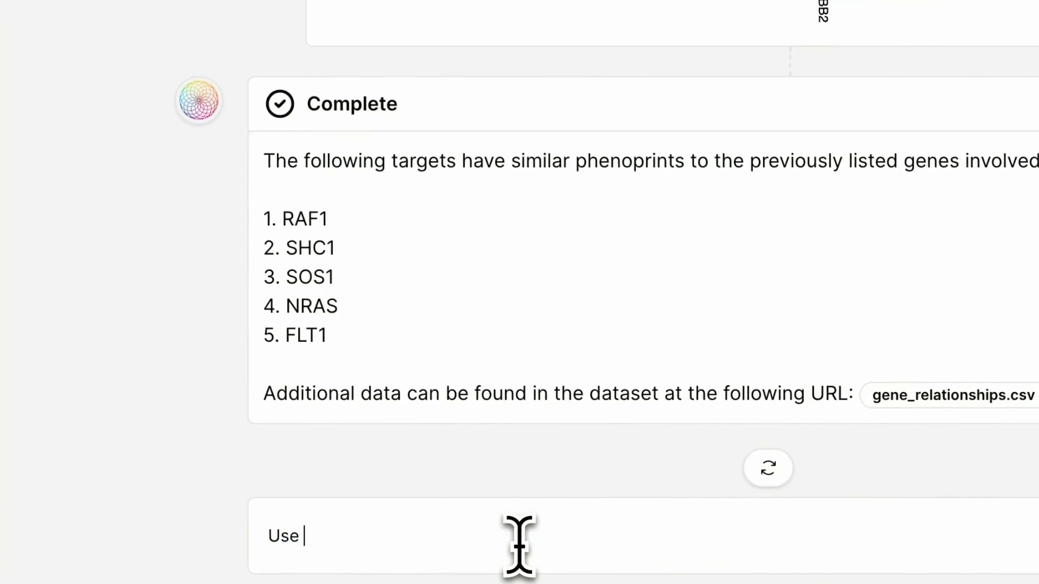
pyautogui.write('MatchMaker t')
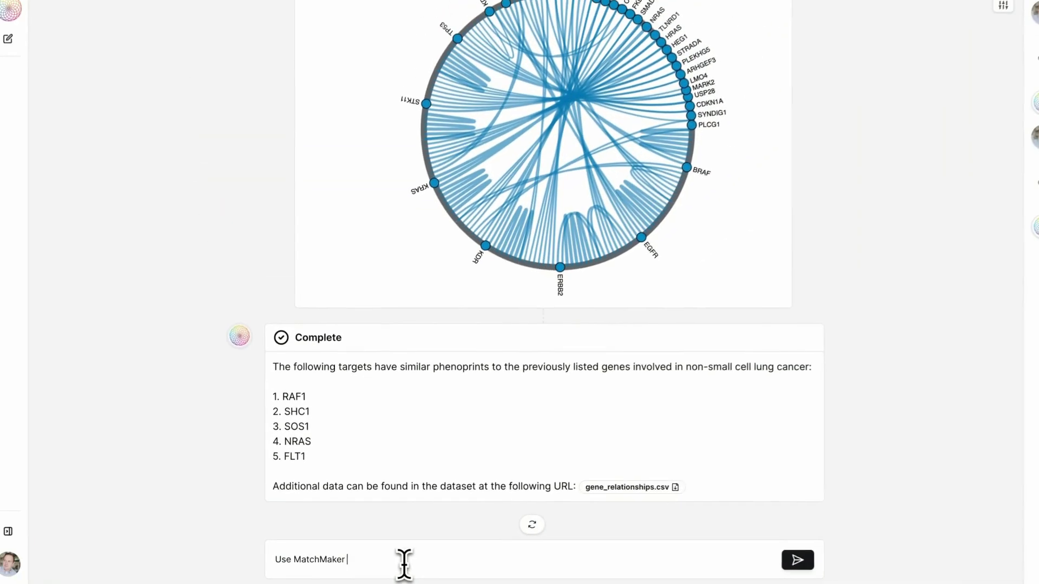
pyautogui.write('o find the top 1')
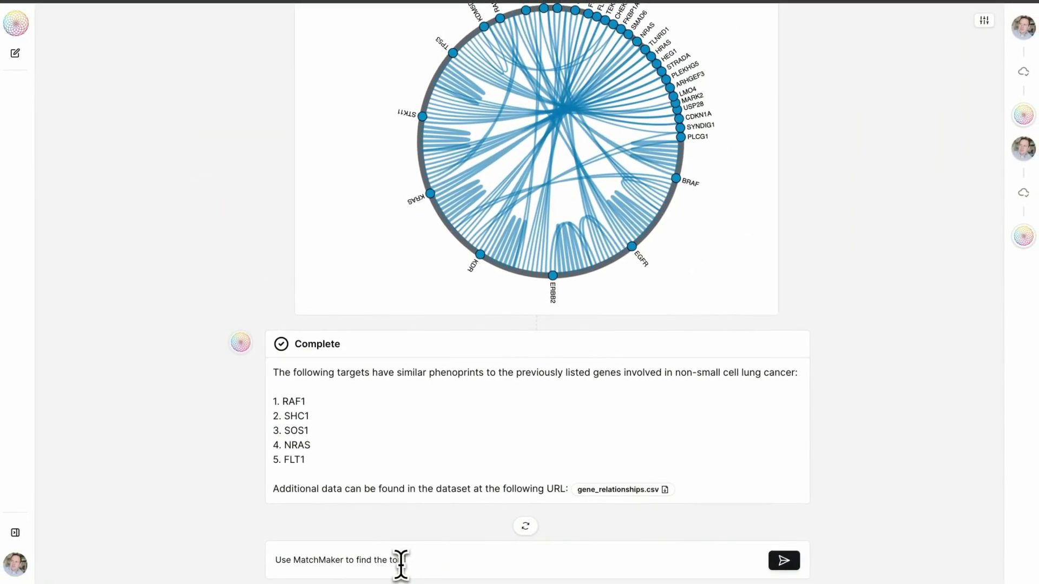
pyautogui.write('00 active compounds for RAF1, computer their ADMET properites, filter them to keep the top 5')
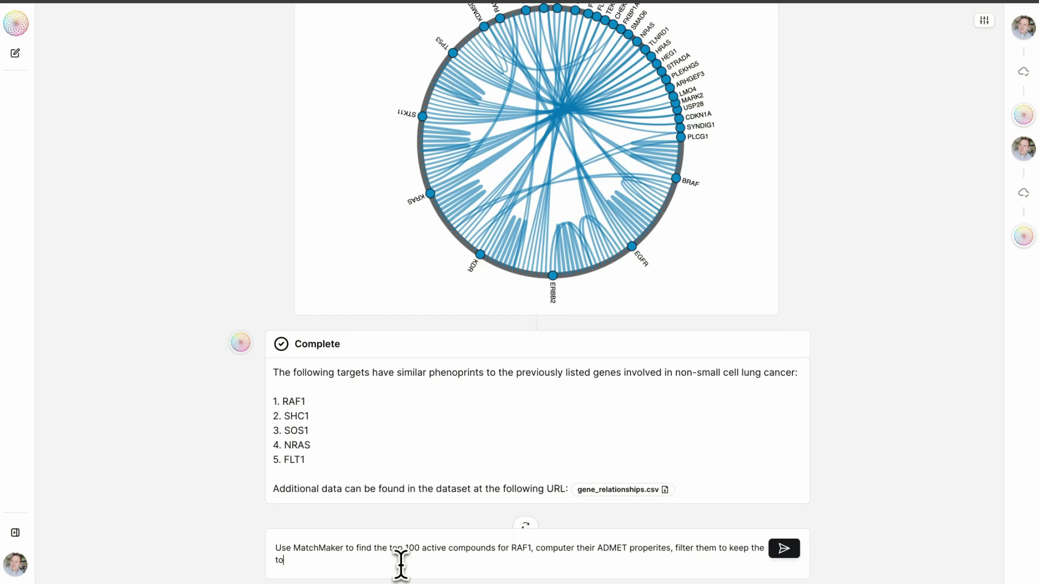
pyautogui.write('0 with the highest si')
pyautogui.write('lubility.')
pyautogui.press('Return')
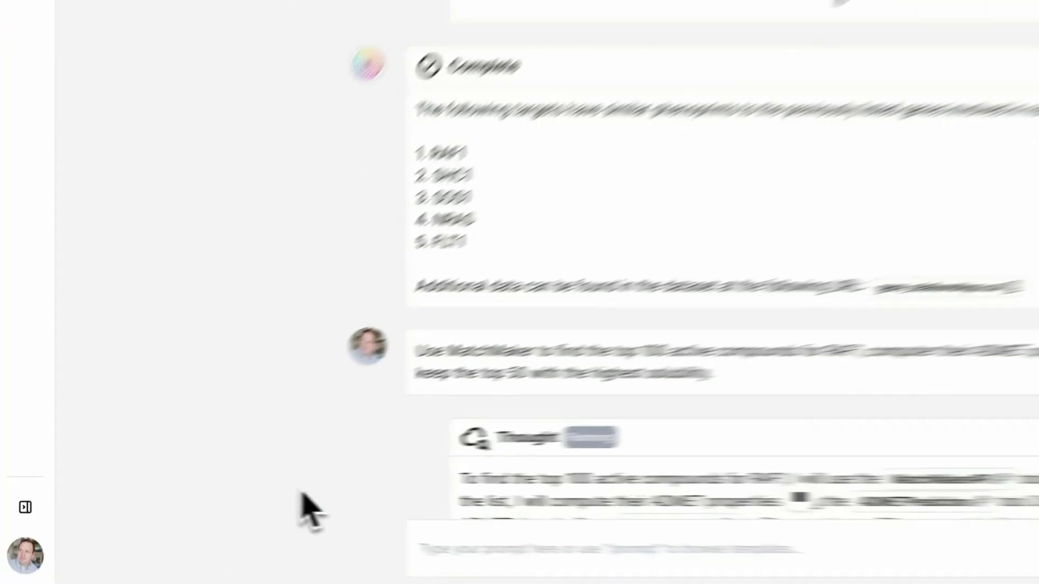
pyautogui.rightClick(190, 521)
pyautogui.click(158, 520)
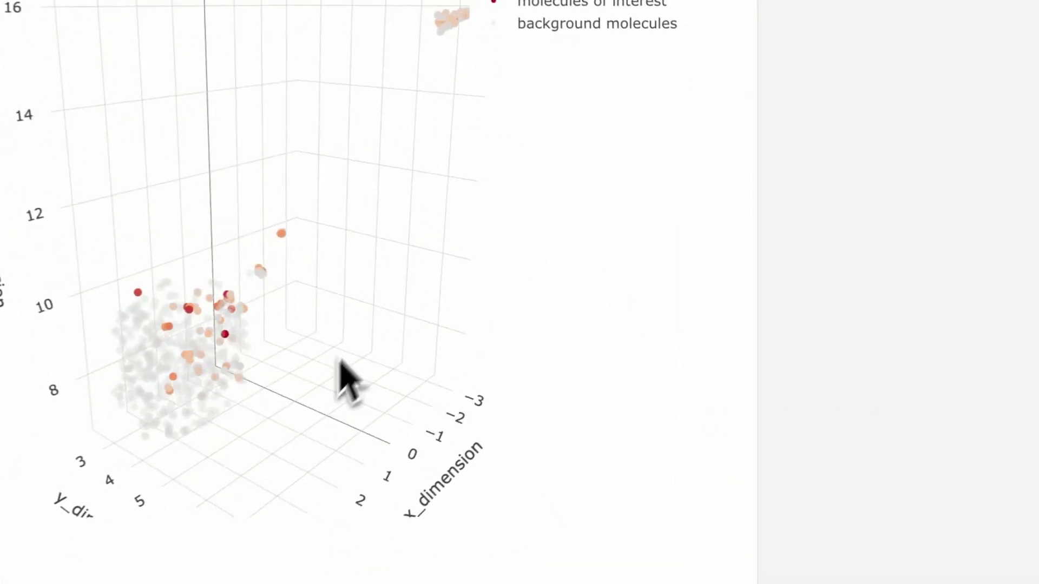
# Rotate the 3D plot of RAF1 compounds and inspect the details of individual molecules.
pyautogui.moveTo(340, 363); pyautogui.dragTo(395, 302)
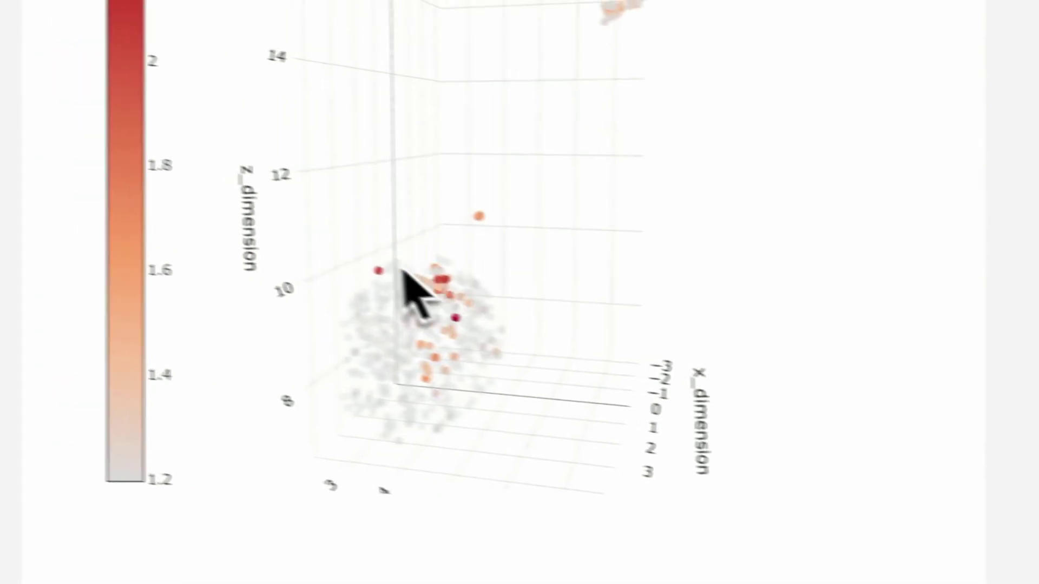
pyautogui.moveTo(34, 199)
pyautogui.moveTo(528, 208)
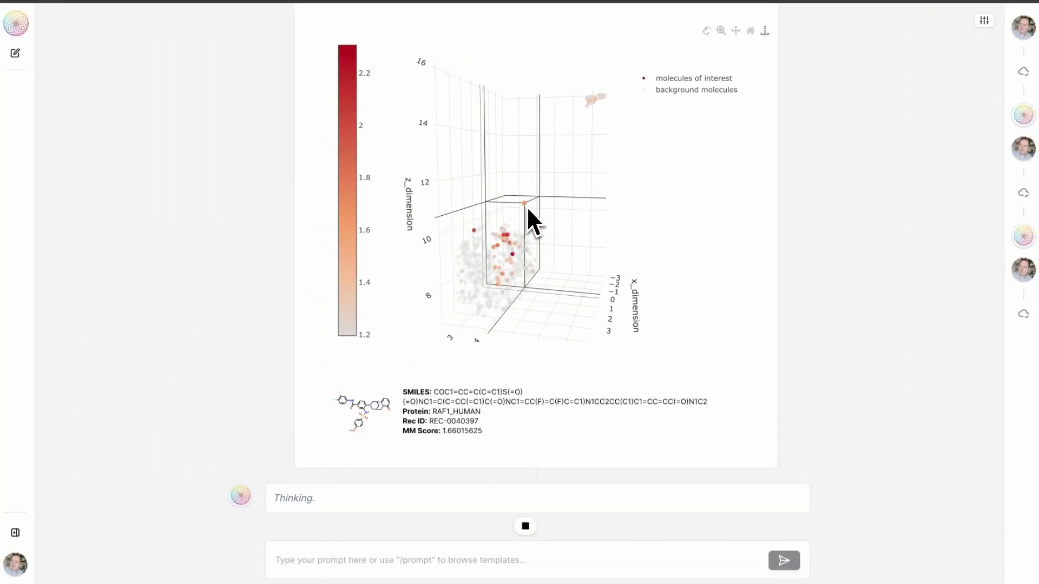
pyautogui.moveTo(516, 237)
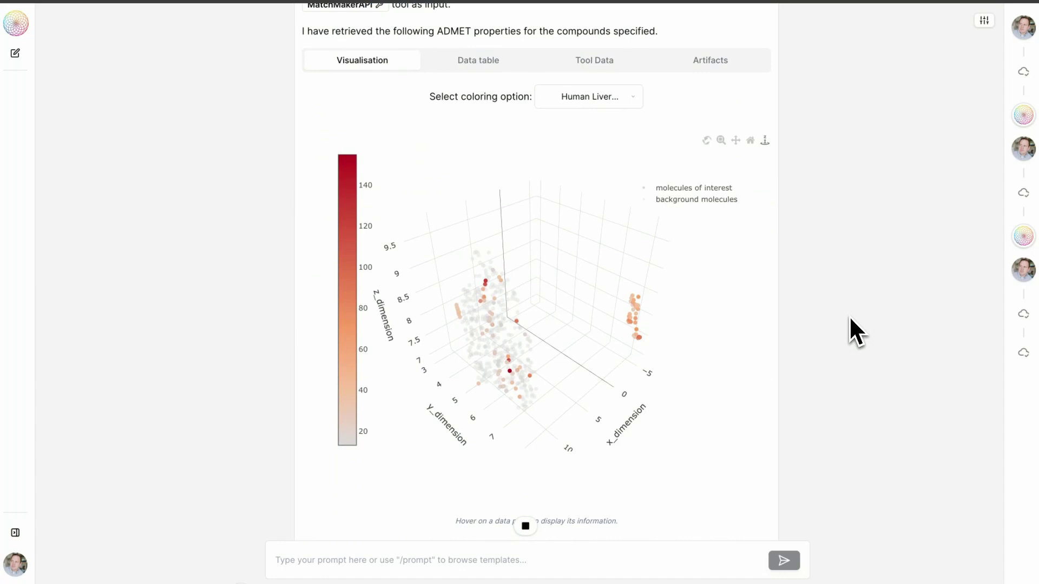
# Inspect the ADMET properties plot and look through its available coloring options.
pyautogui.moveTo(639, 298)
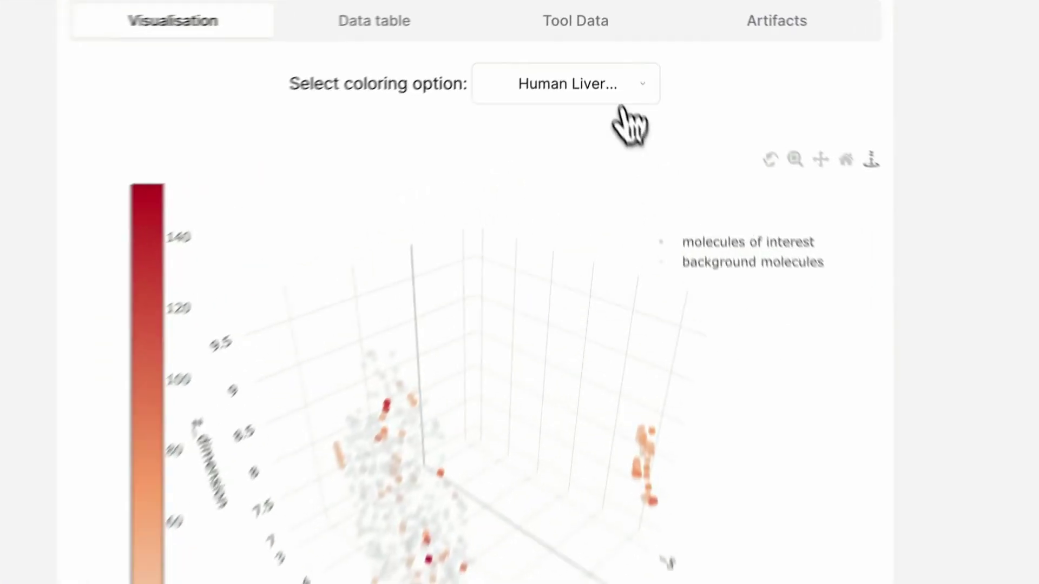
pyautogui.click(617, 76)
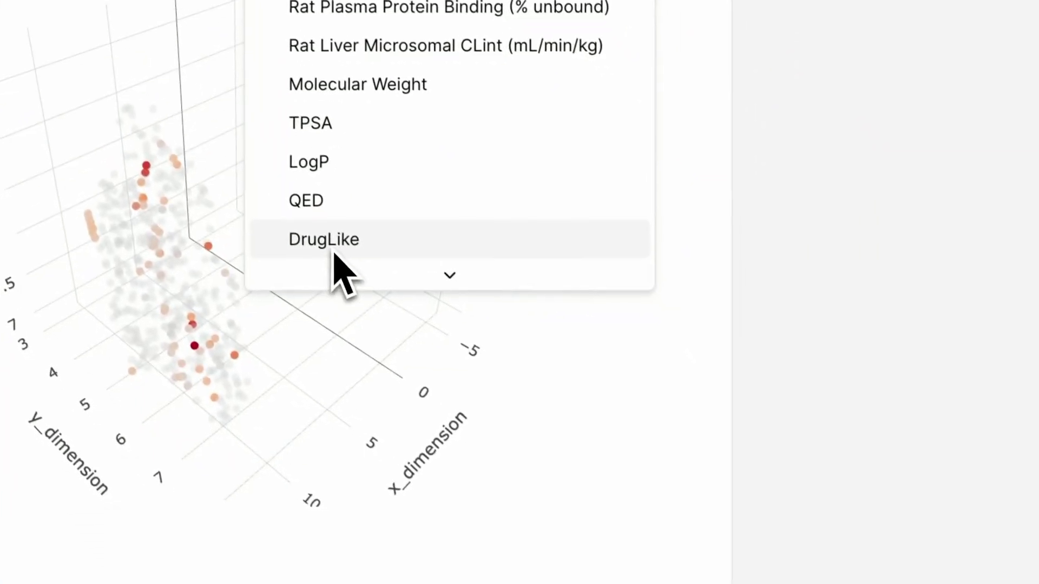
pyautogui.click(533, 533)
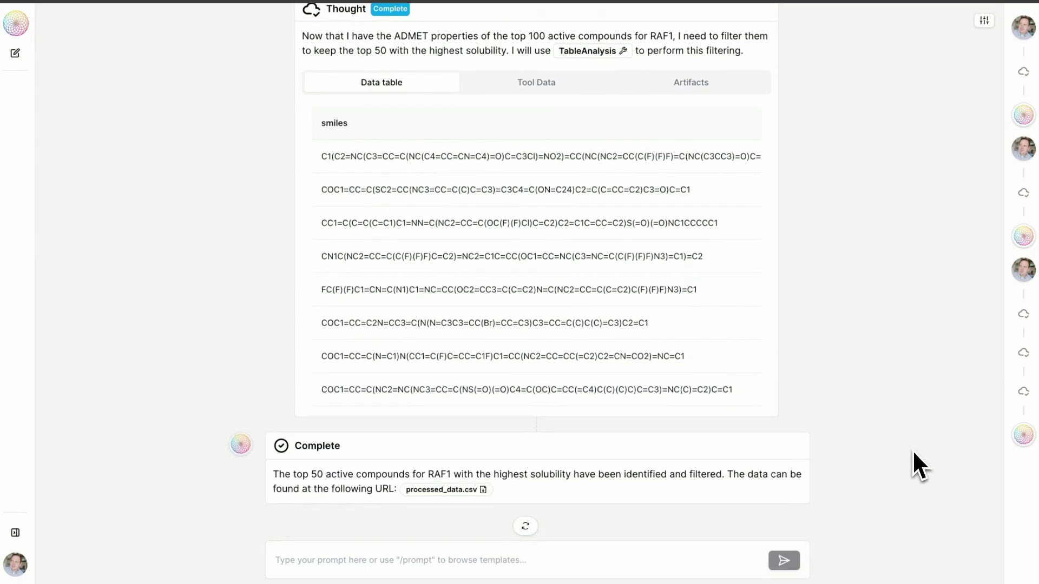
# Submit the prompt "Order these compounds" for the filtered RAF1 compounds.
pyautogui.click(523, 563)
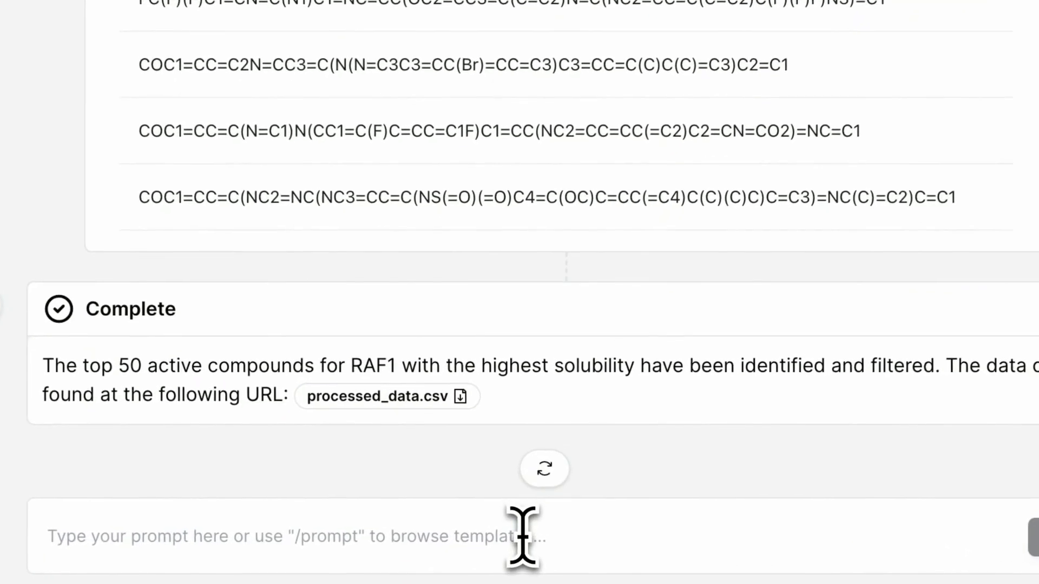
pyautogui.write('Order these')
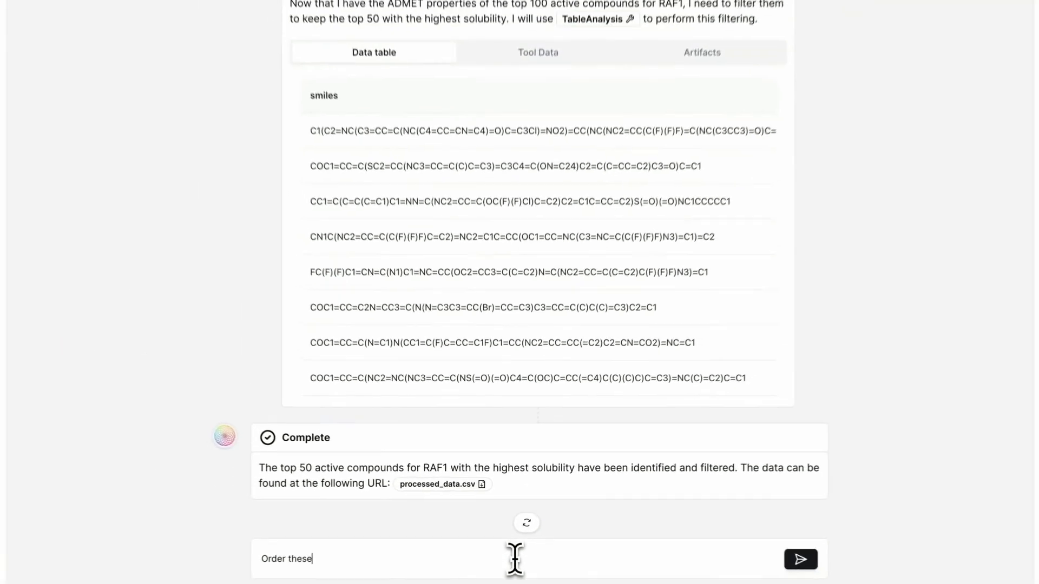
pyautogui.write(' compounds')
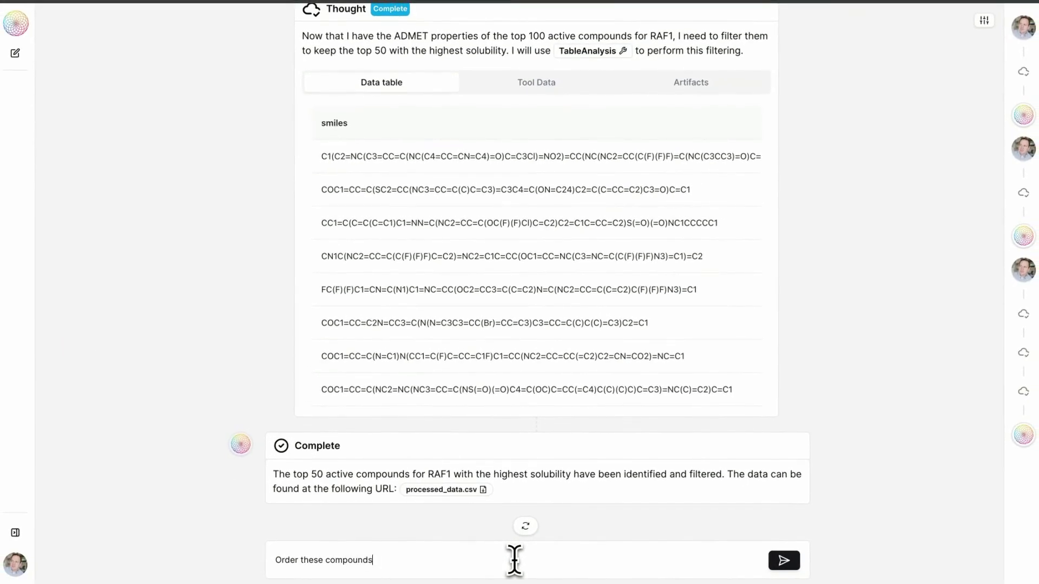
pyautogui.press('Return')
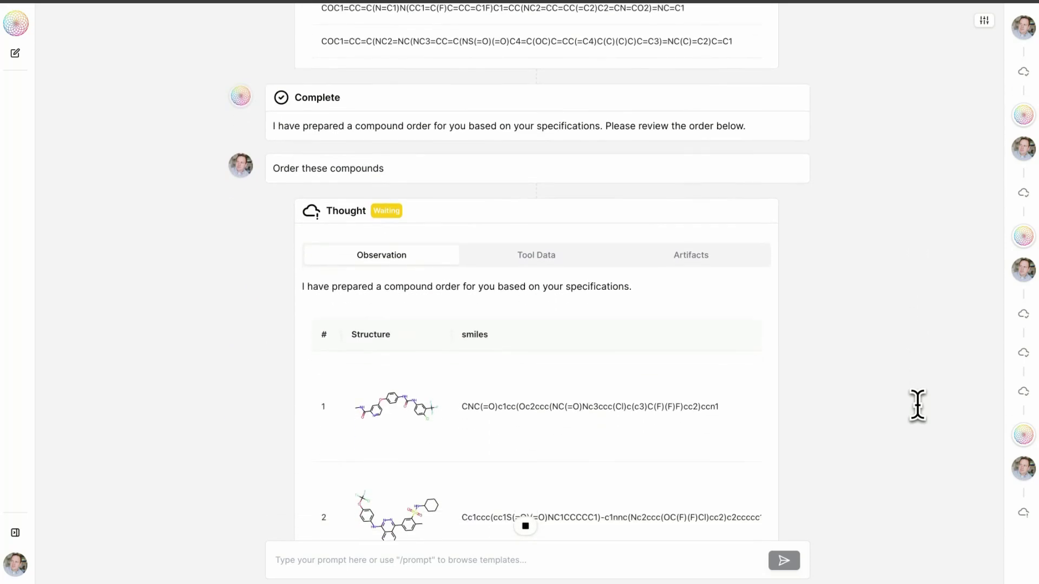
# Look through the compounds in the prepared order and open the order for review.
pyautogui.scroll(-20, 577, 331)
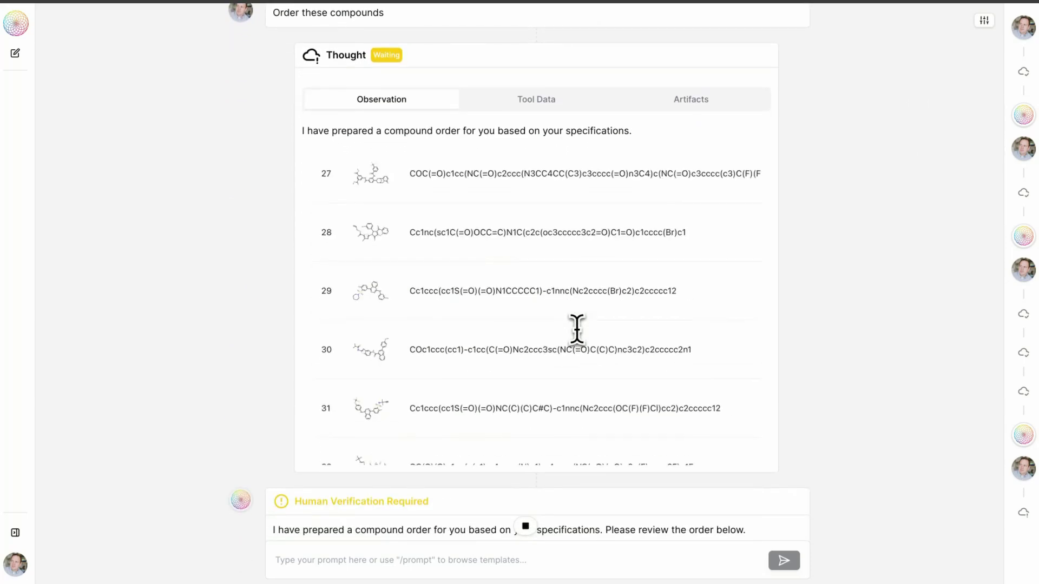
pyautogui.scroll(-14, 576, 330)
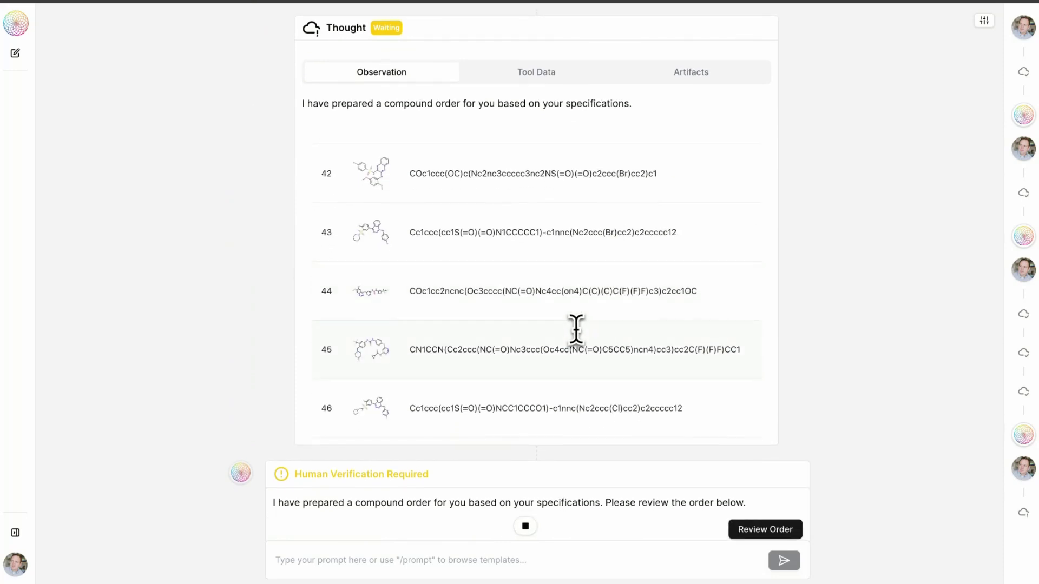
pyautogui.scroll(-2, 873, 388)
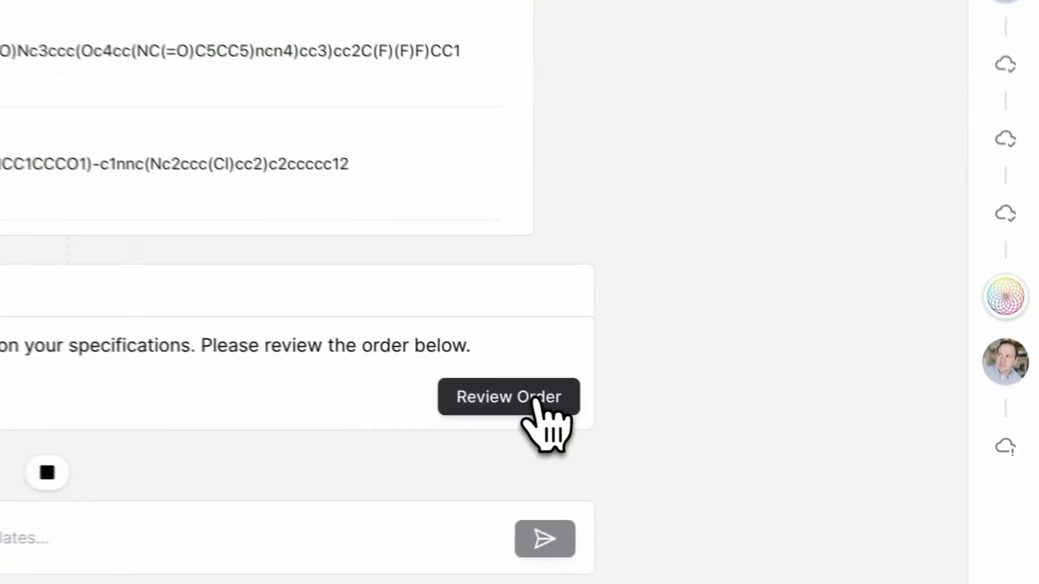
pyautogui.click(775, 494)
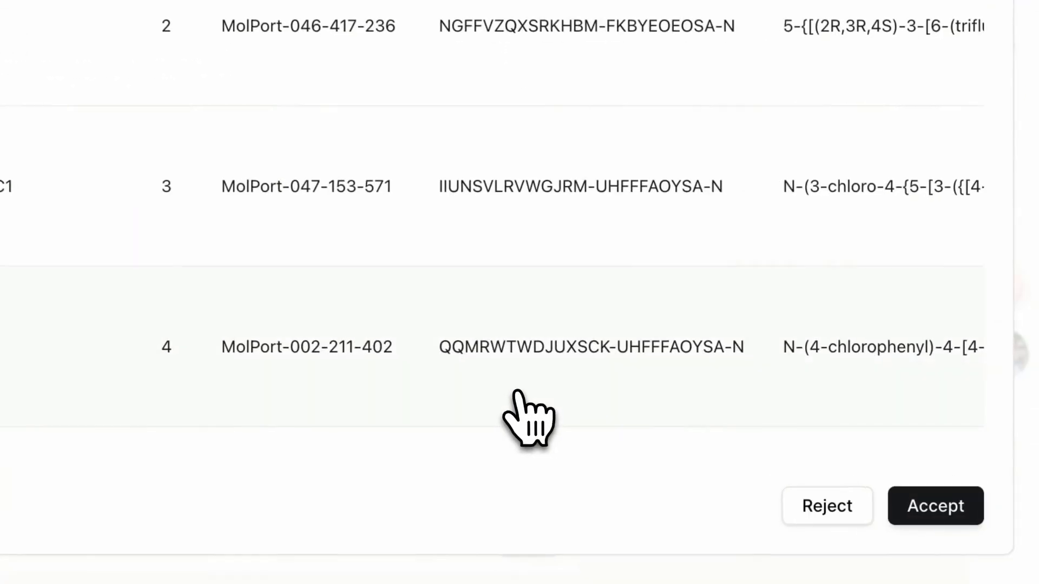
# Review the remaining compounds in the prepared order and accept the order.
pyautogui.scroll(-5, 515, 392)
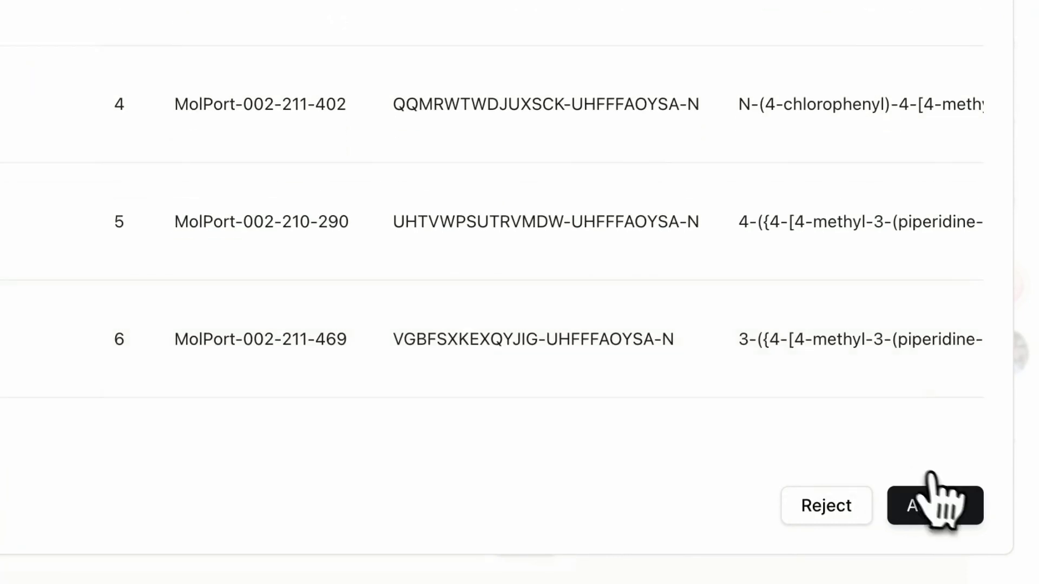
pyautogui.click(942, 507)
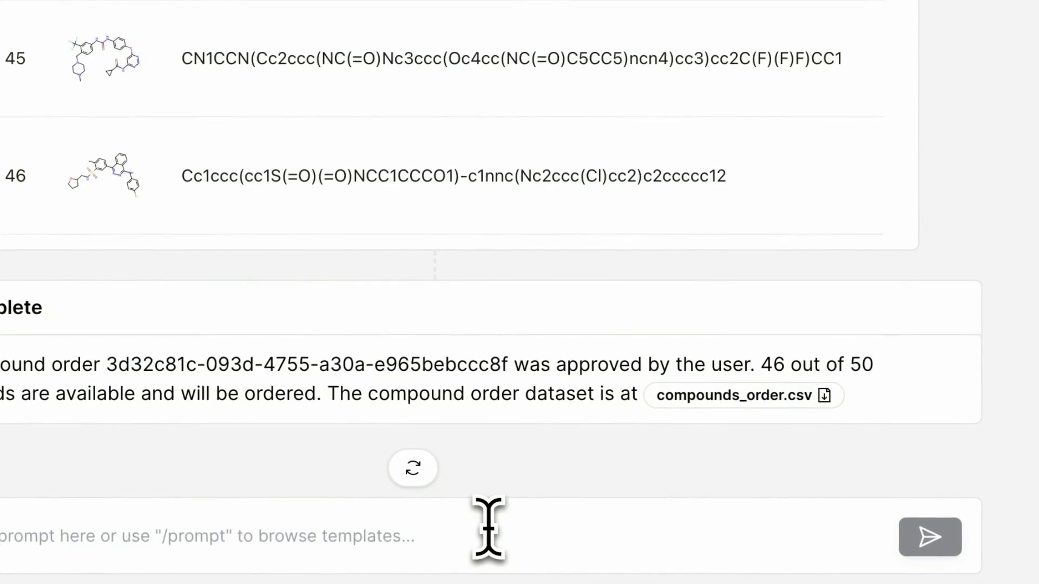
# Submit the prompt "Design a phenomics experiment in HUVEC cells to test these compounds for phenosimilarity to RAF1".
pyautogui.hotkey('ctrl', 'v')
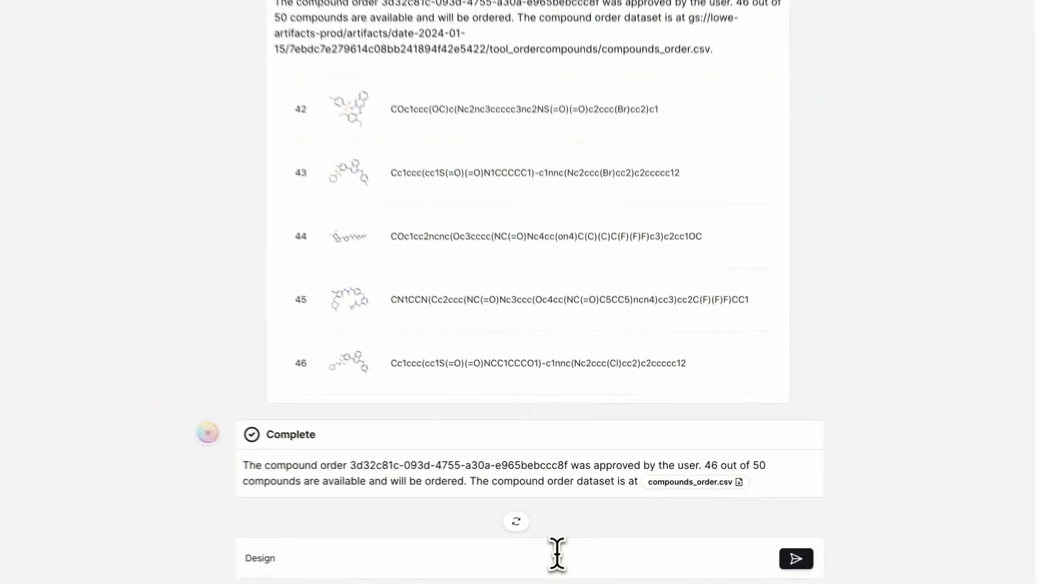
pyautogui.write('a phenomic')
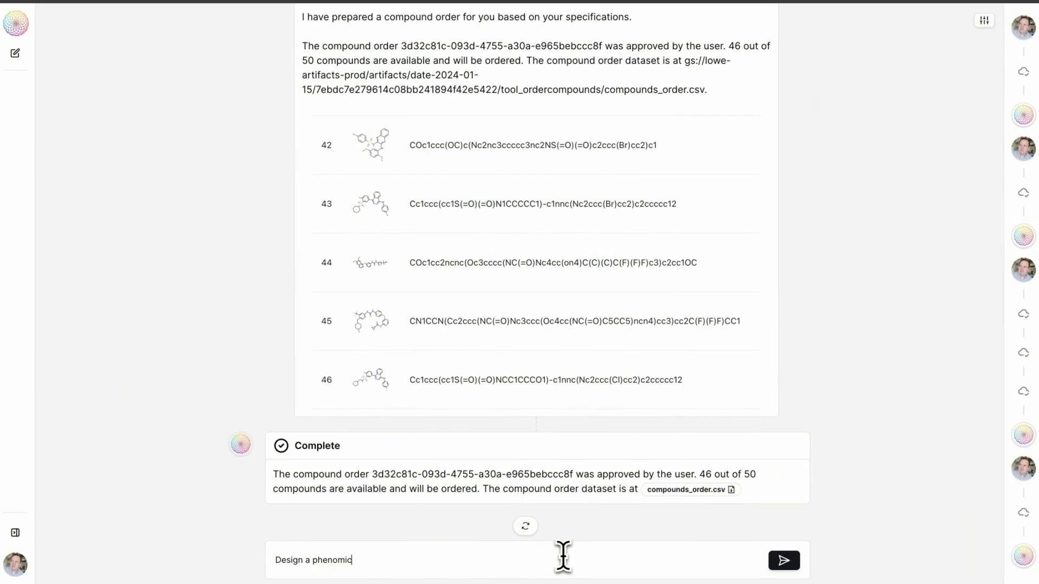
pyautogui.write('s experiment in HUVEC cells to test th')
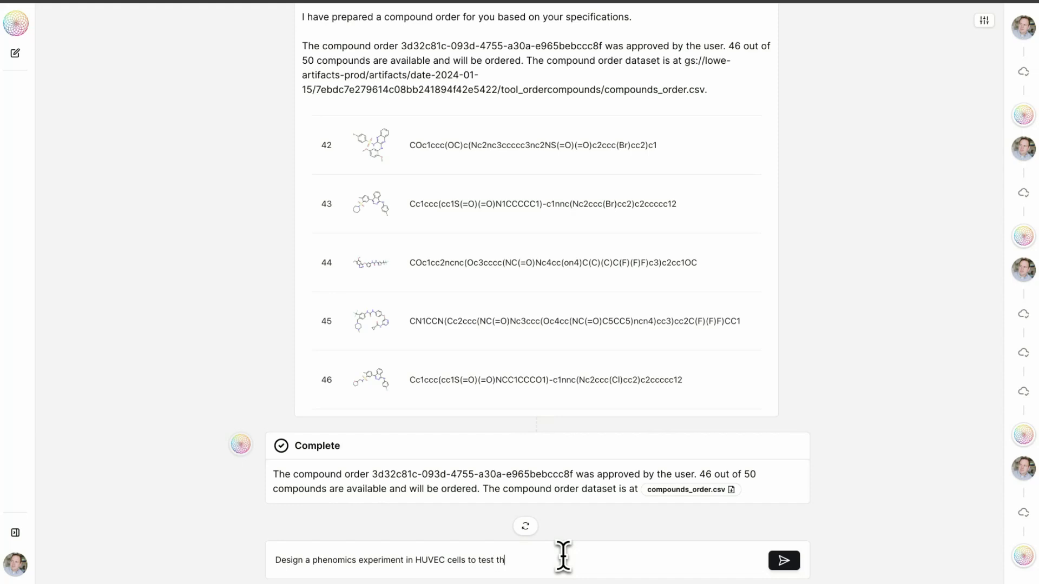
pyautogui.write('ese compounds for phenosimilarity to RAF1')
pyautogui.press('Return')
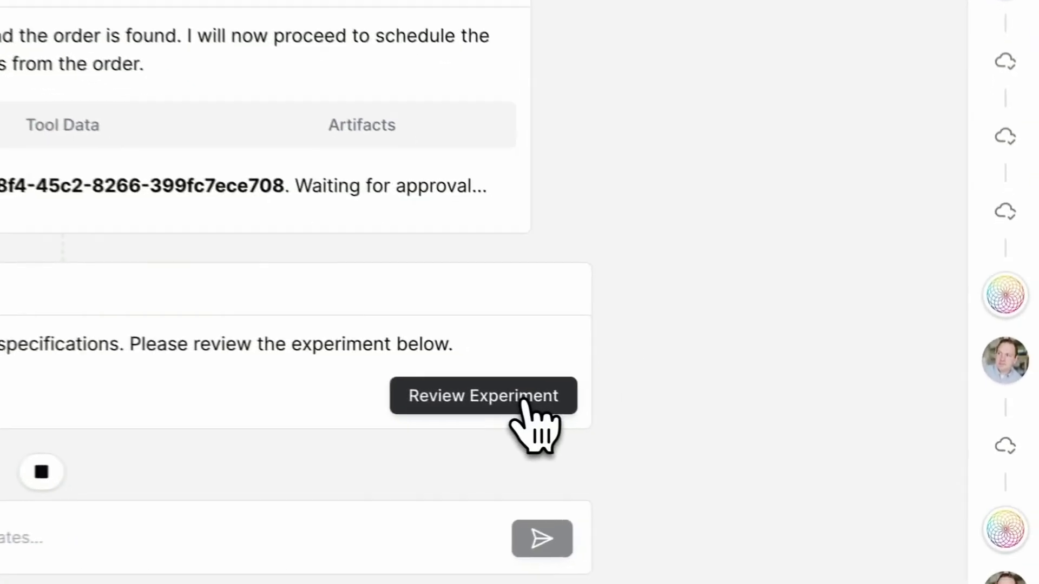
# Open the proposed phenomics experiment for review, look through its compounds and accept it.
pyautogui.click(674, 459)
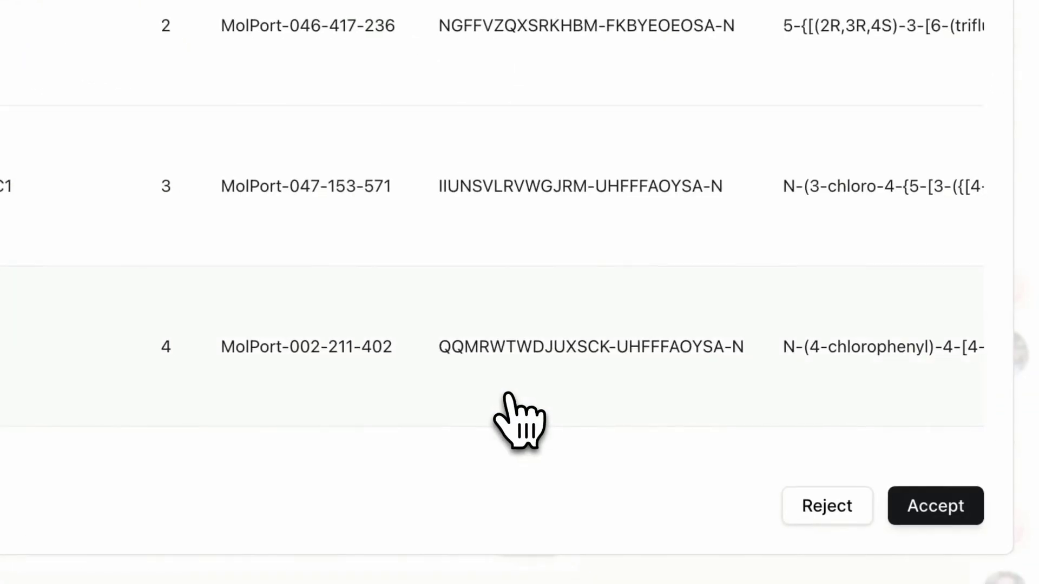
pyautogui.scroll(-3, 515, 420)
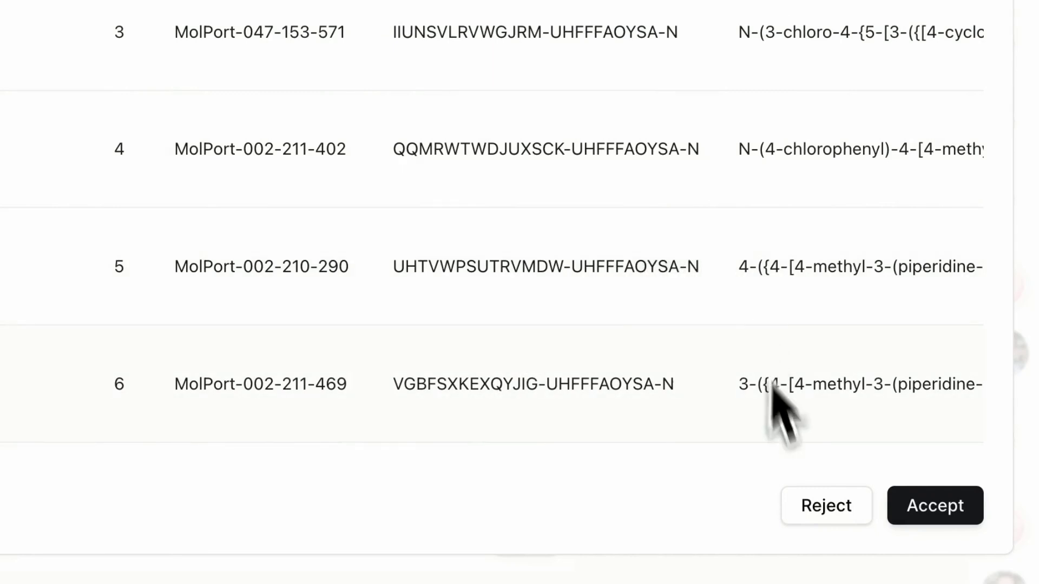
pyautogui.click(937, 507)
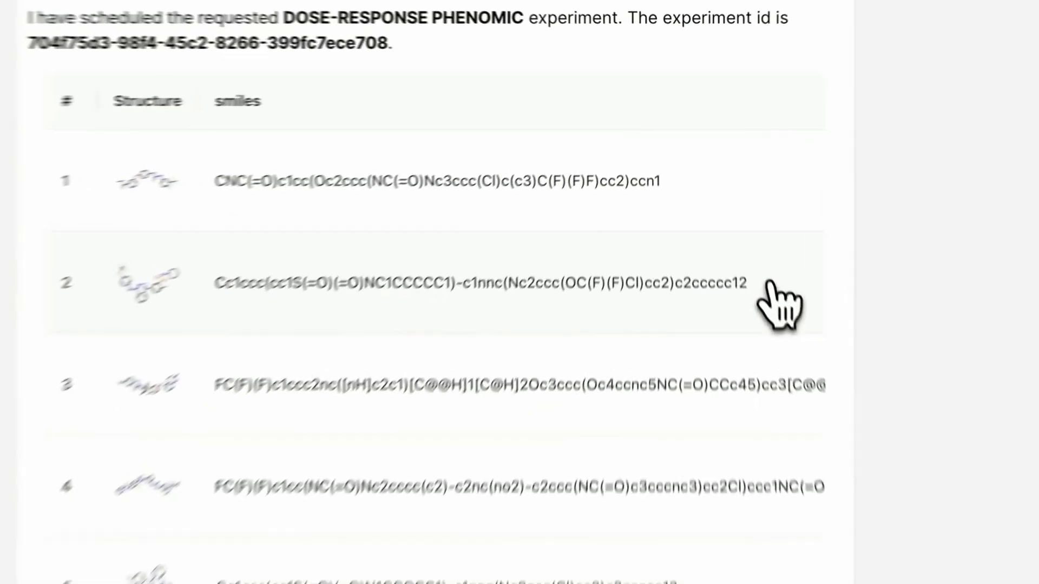
# Submit a prompt to identify, using generative modeling, up to 50 novel molecules in the chemical neighborhood of compound 2's SMILES and predict their ADMET properties.
pyautogui.moveTo(715, 228); pyautogui.dragTo(551, 227)
pyautogui.moveTo(433, 297); pyautogui.dragTo(163, 299)
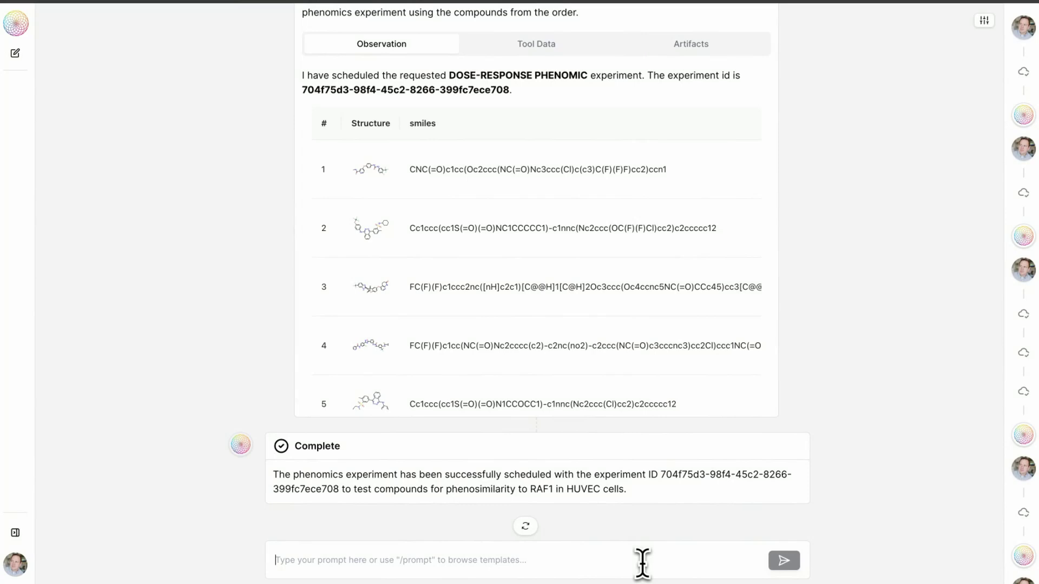
pyautogui.write('Using ge')
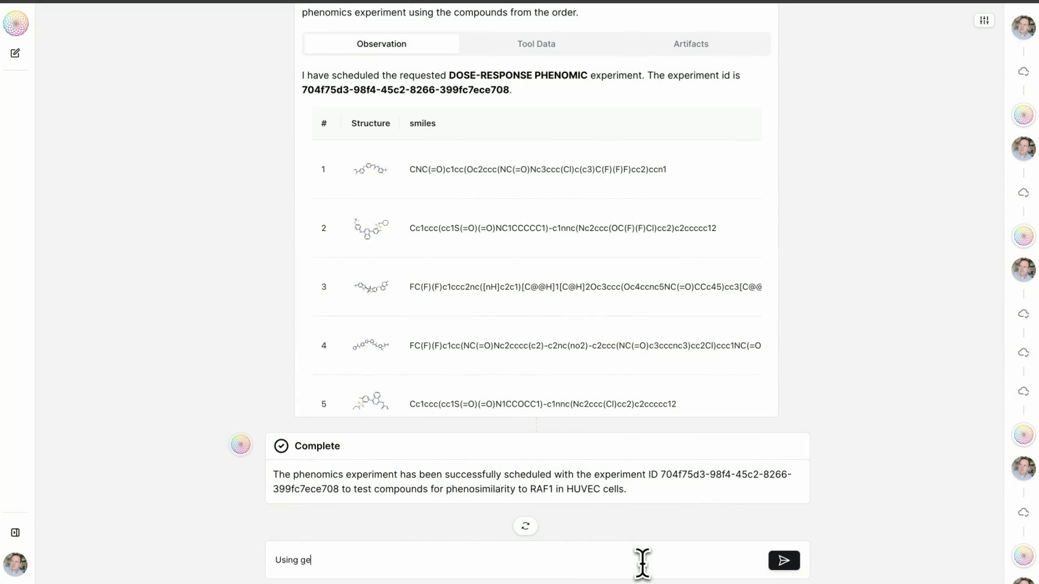
pyautogui.write('nerative modeling, identify up to 50')
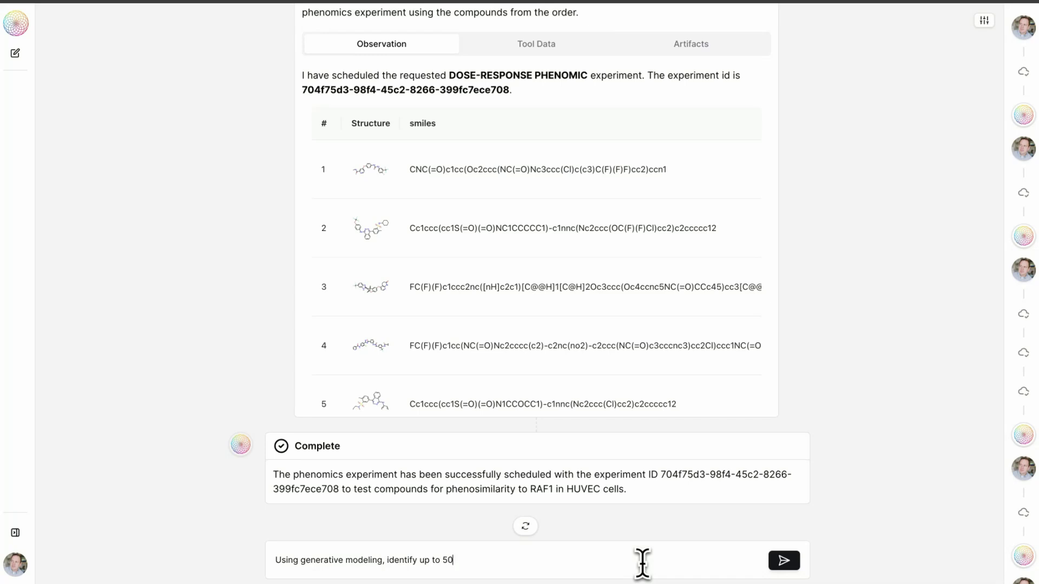
pyautogui.write(' novel molecules in the chemic')
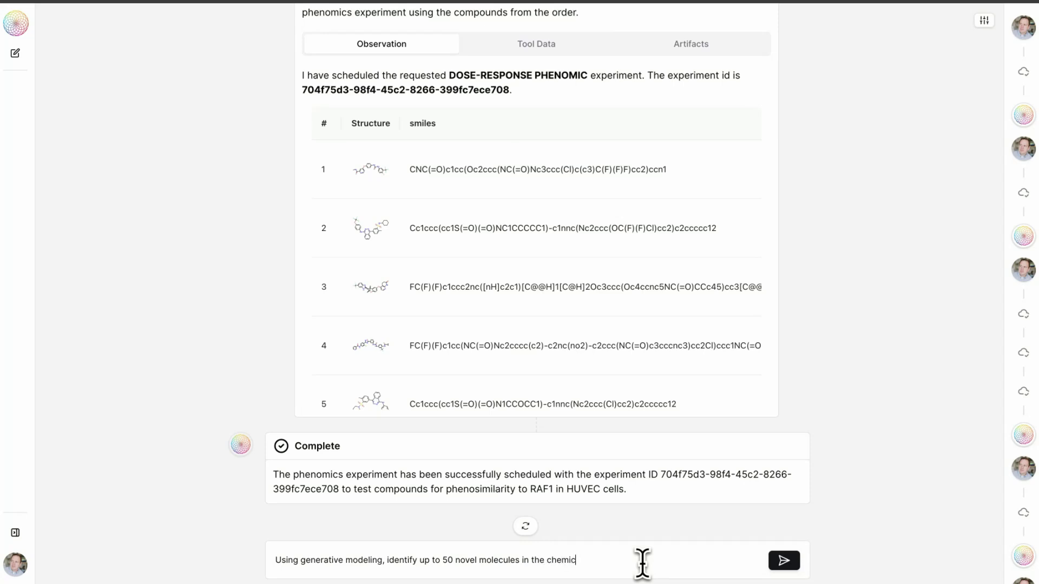
pyautogui.write('al neighborhood of')
pyautogui.write('Cc1ccc(cc1S(=O)(=O)NC1CCCCC1)-c1nnc(Nc2ccc(OC(F)(F)Cl)cc2)c2ccccc12')
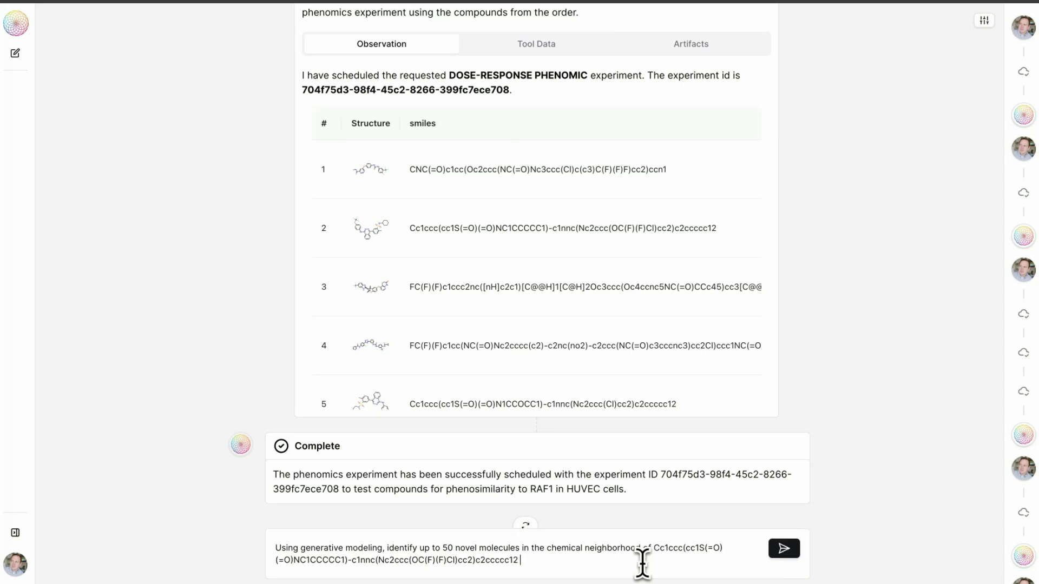
pyautogui.write('and predict their ADMET properties')
pyautogui.press('Return')
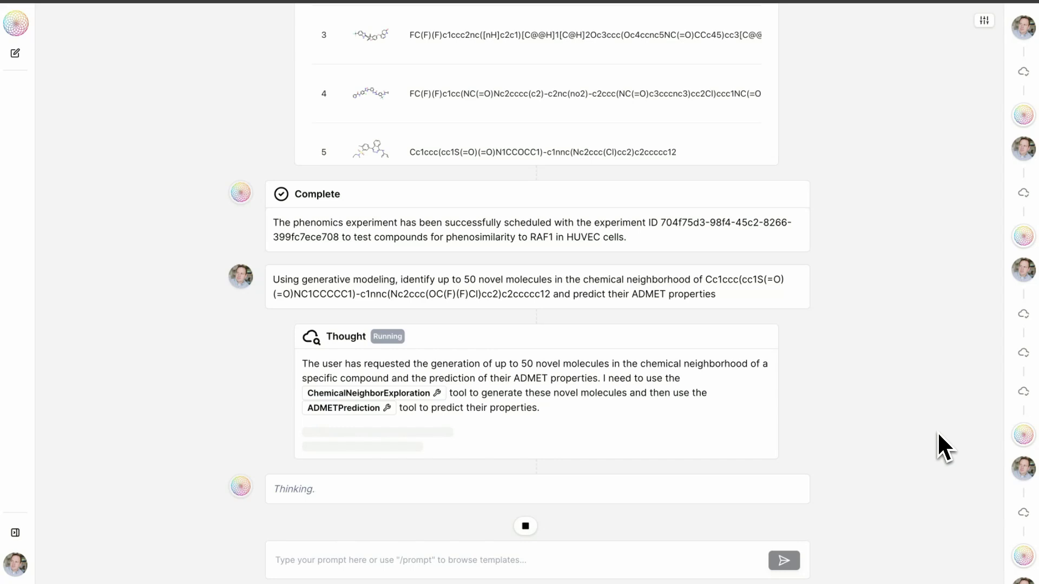
# Examine the 3D drug-likeness plot of the generated novel molecules, including the data points in the lower cluster.
pyautogui.scroll(-5, 926, 418)
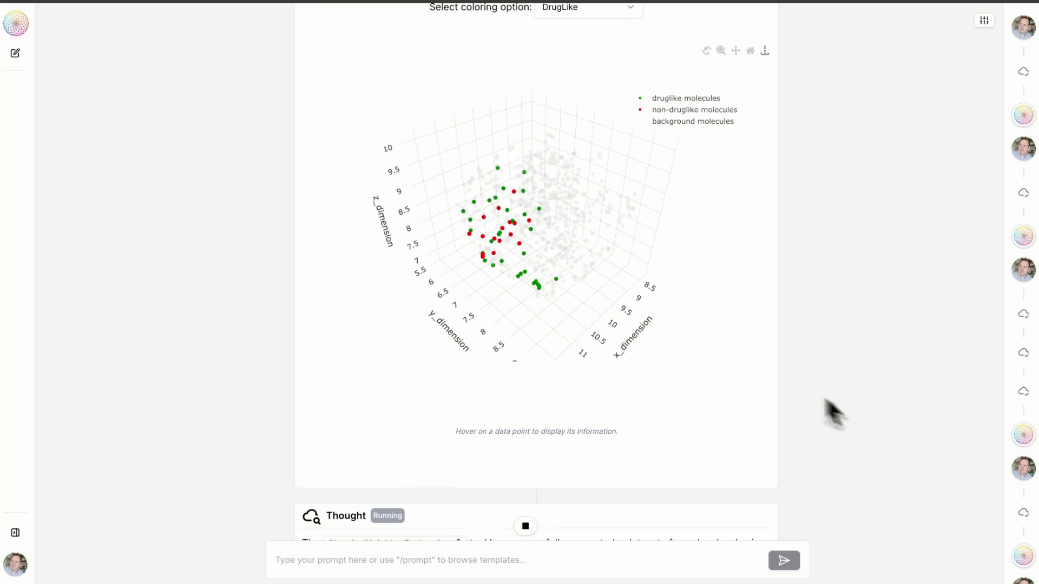
pyautogui.moveTo(568, 281)
pyautogui.moveTo(538, 286)
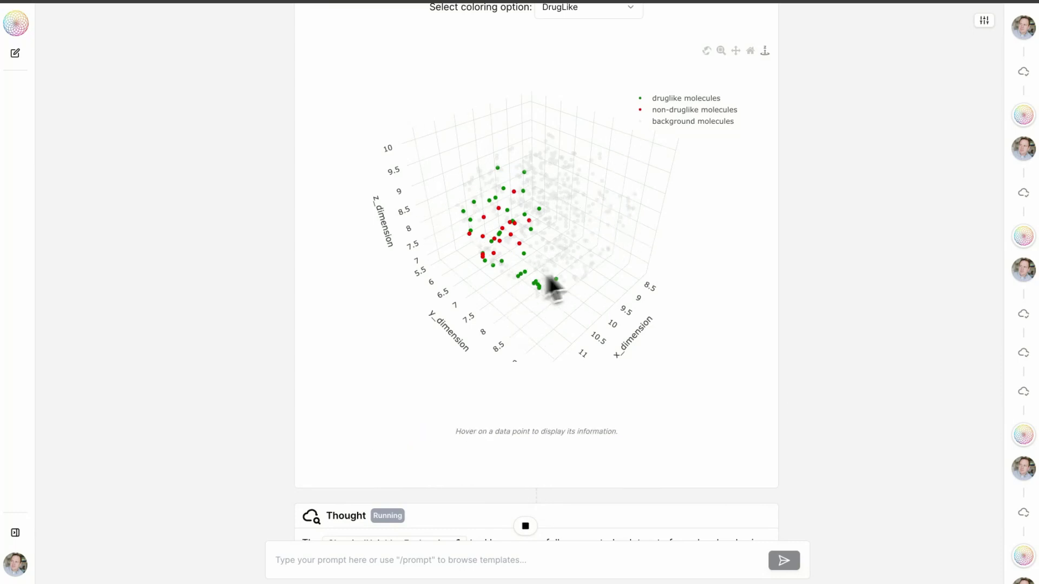
# Color the ADMET prediction plot of the generated molecules by the DrugLike option.
pyautogui.scroll(-1, 1007, 284)
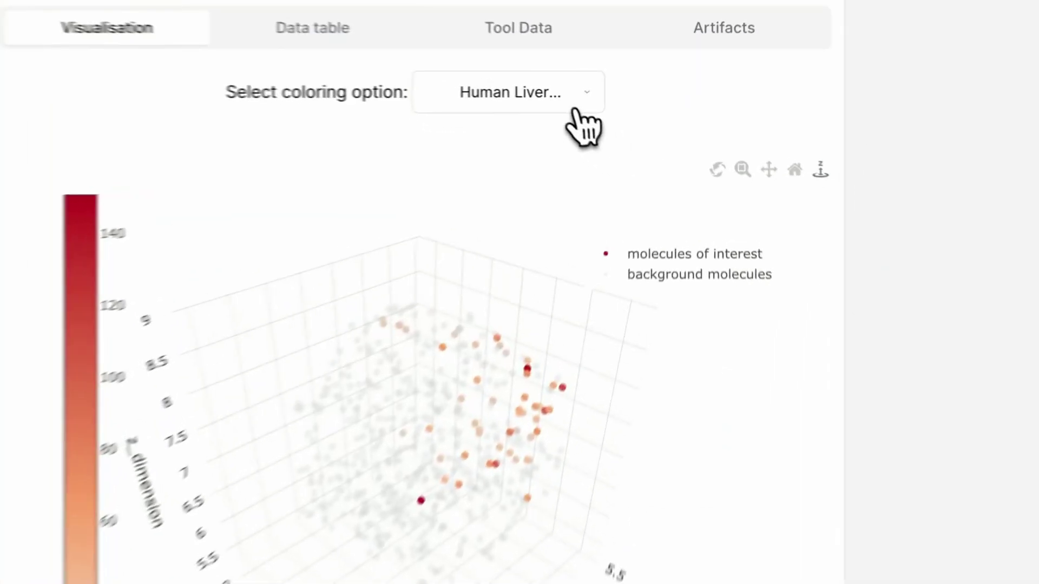
pyautogui.click(574, 108)
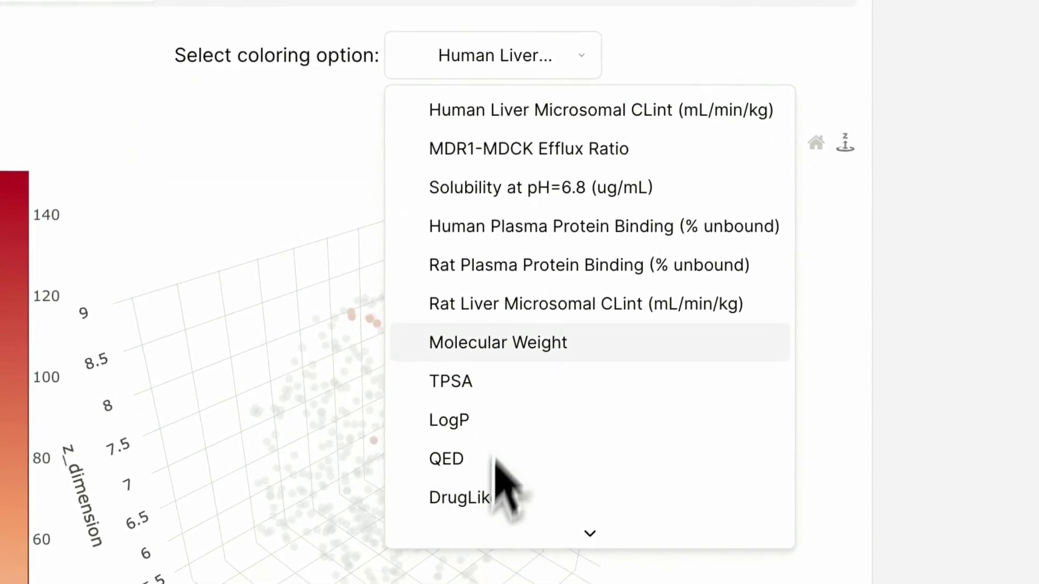
pyautogui.click(501, 343)
pyautogui.click(552, 66)
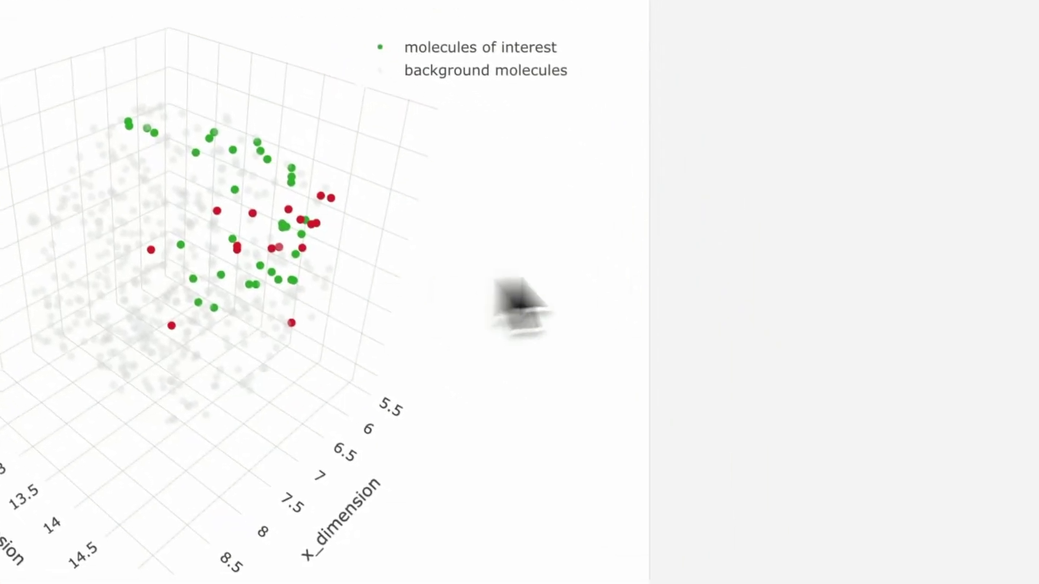